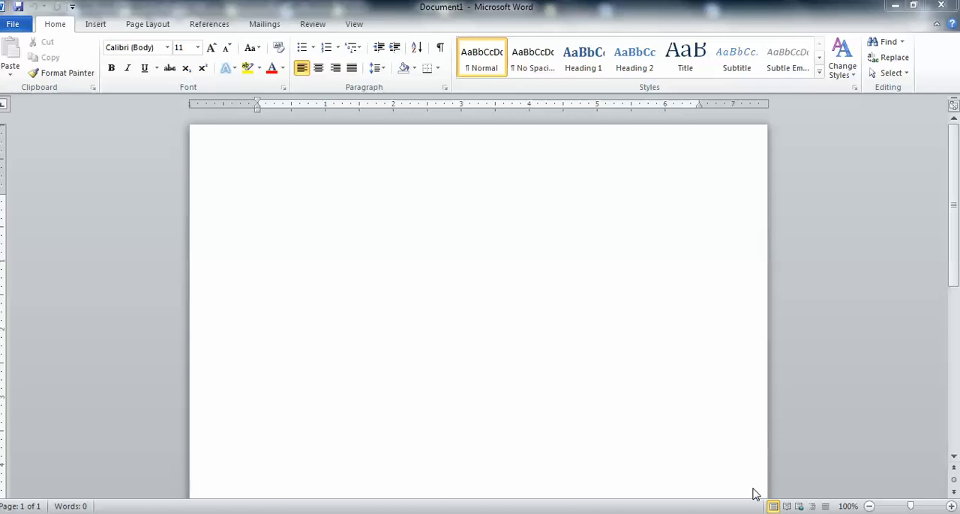
Set the blank document's font to Times New Roman at size 12.
click(754, 494)
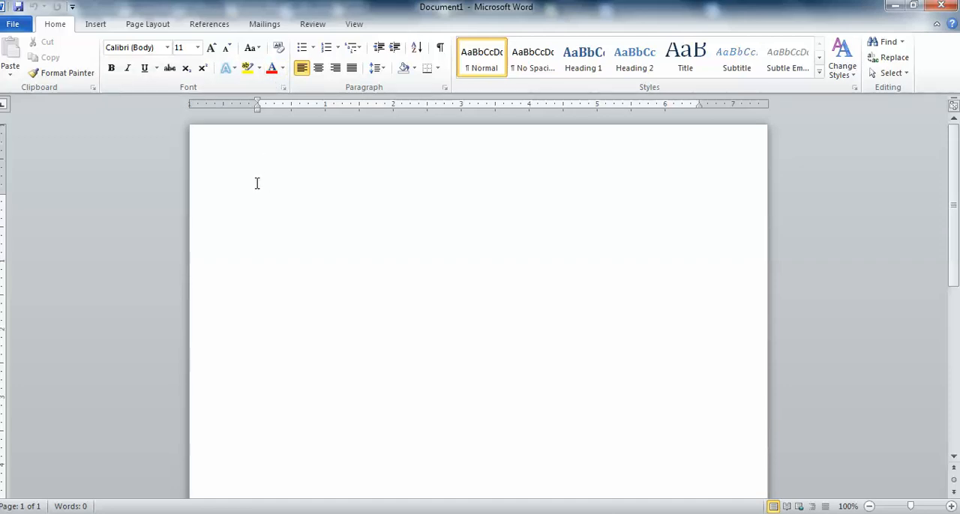
click(166, 47)
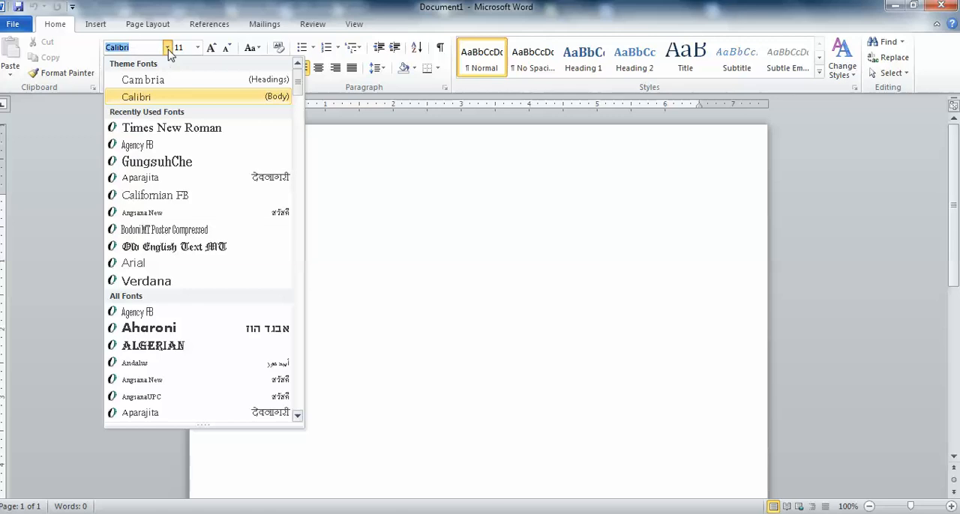
click(160, 129)
click(197, 48)
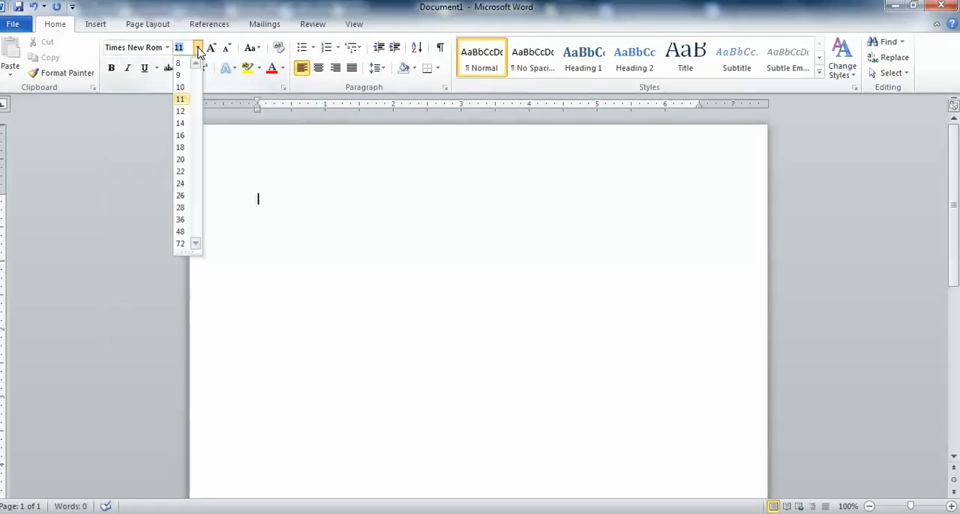
click(186, 112)
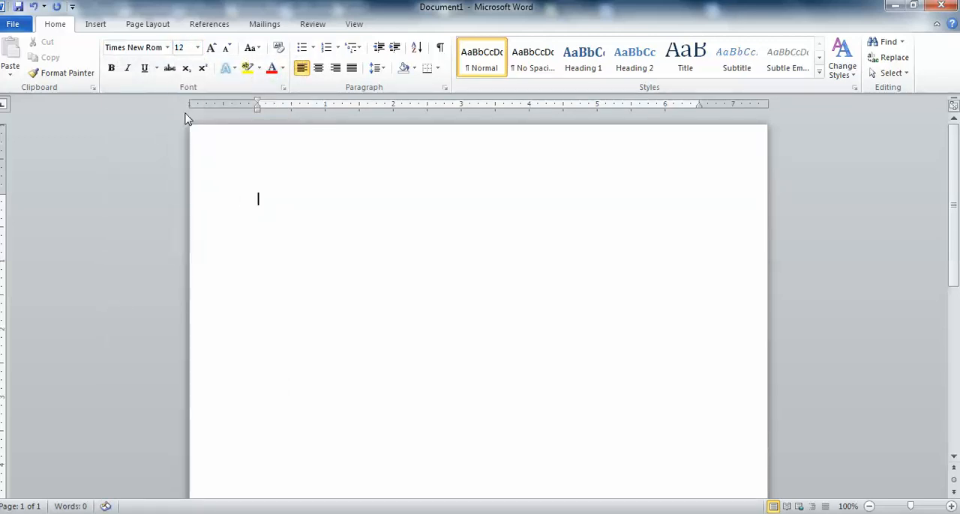
Set the font color of the entire document to Automatic black.
key(ctrl+a)
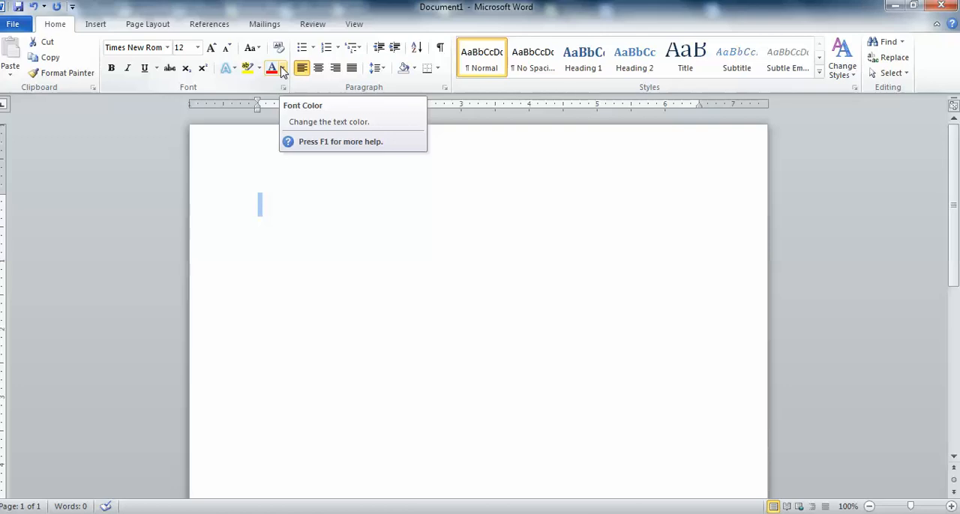
click(282, 69)
click(283, 70)
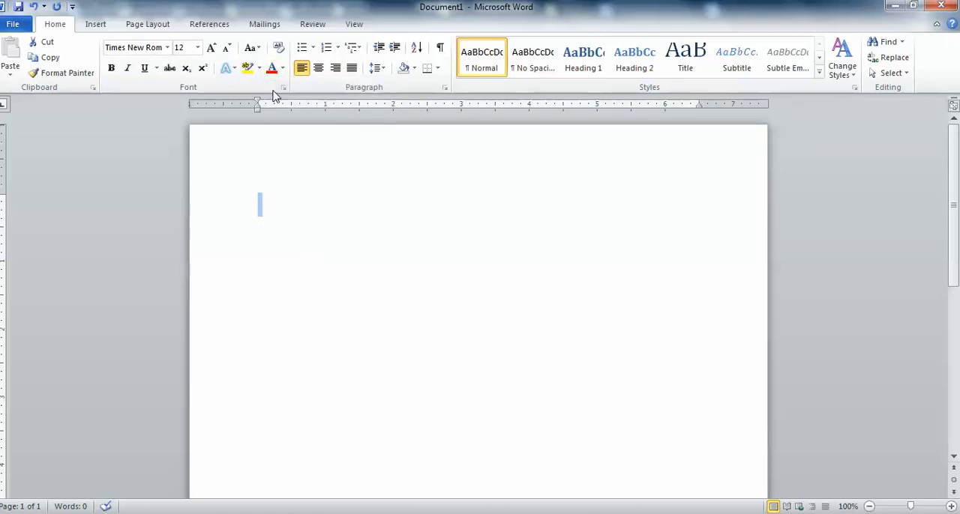
click(284, 69)
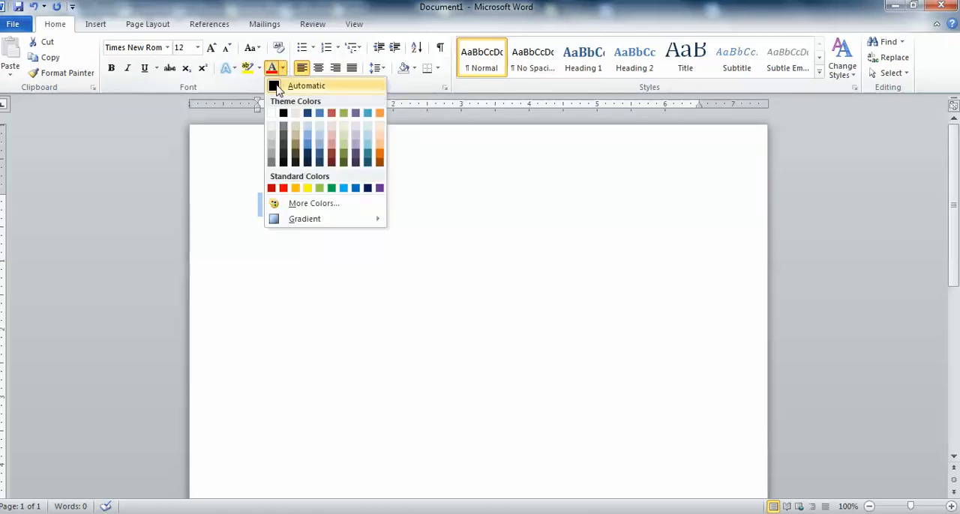
click(276, 87)
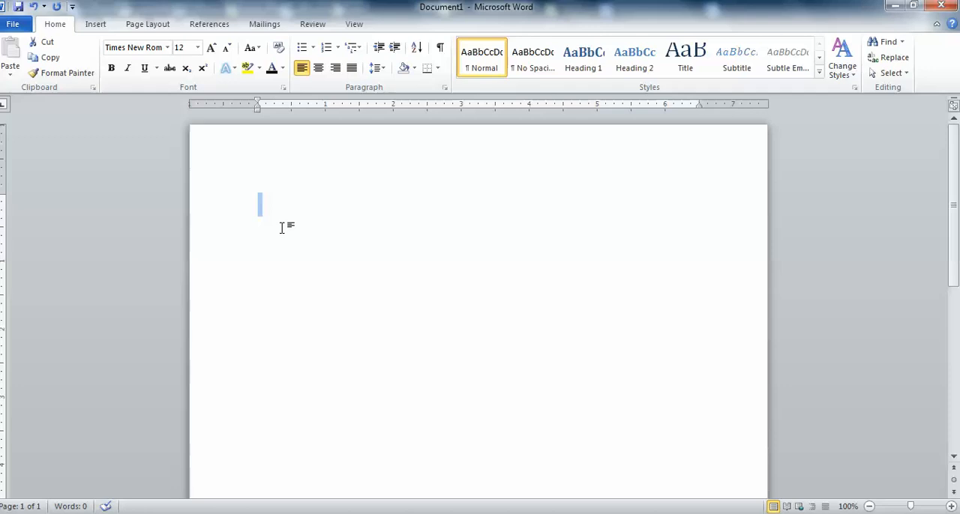
Apply the Normal page margins, 1" on every side.
click(144, 24)
click(95, 60)
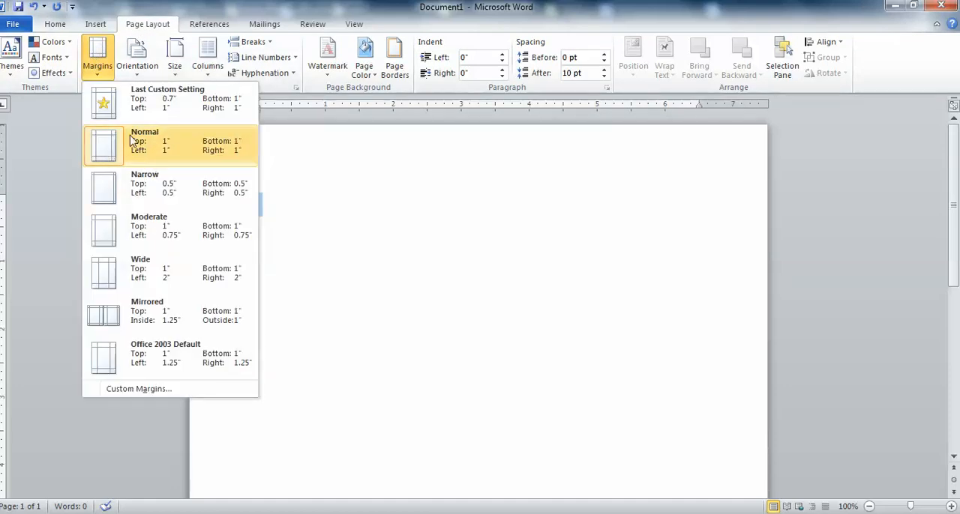
click(109, 144)
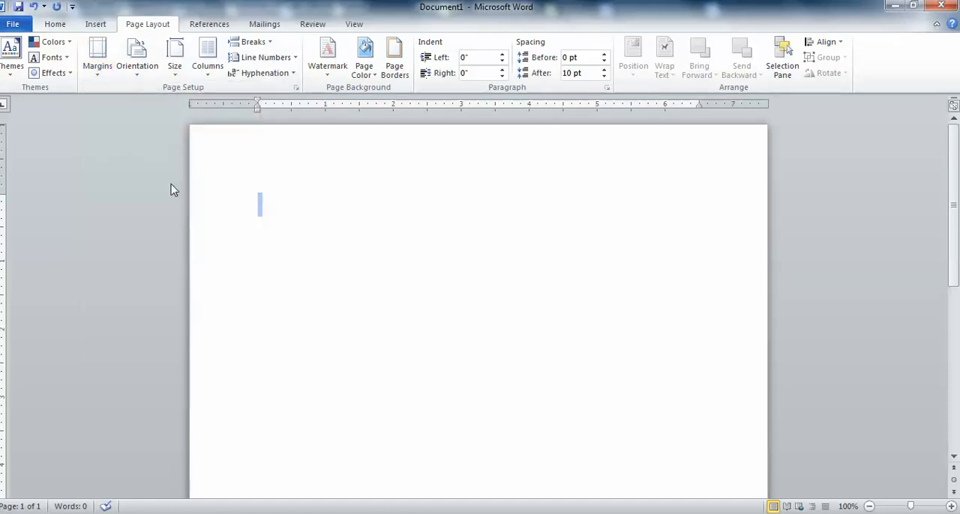
Enter the student's full name on the first line and the professor's title and surname on the second line.
click(263, 204)
key(Return)
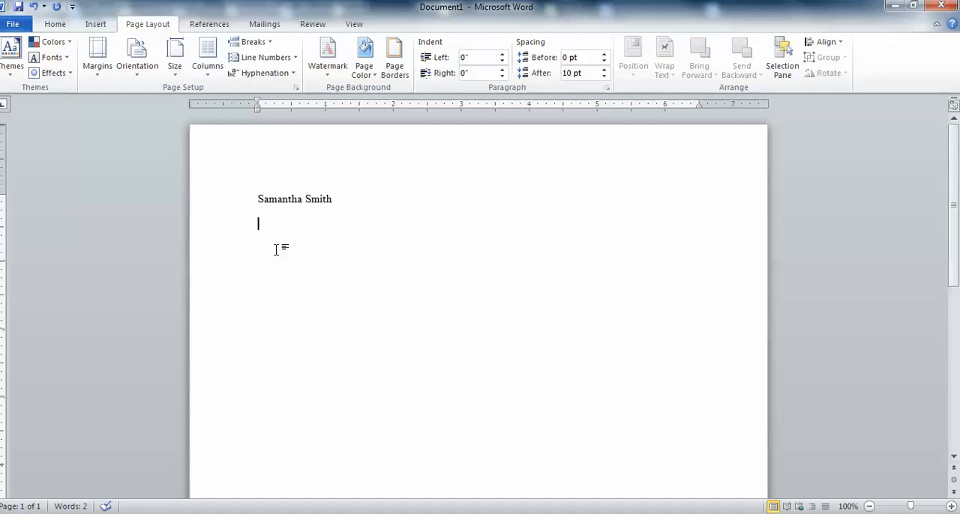
text(Prof. Quine)
key(Return)
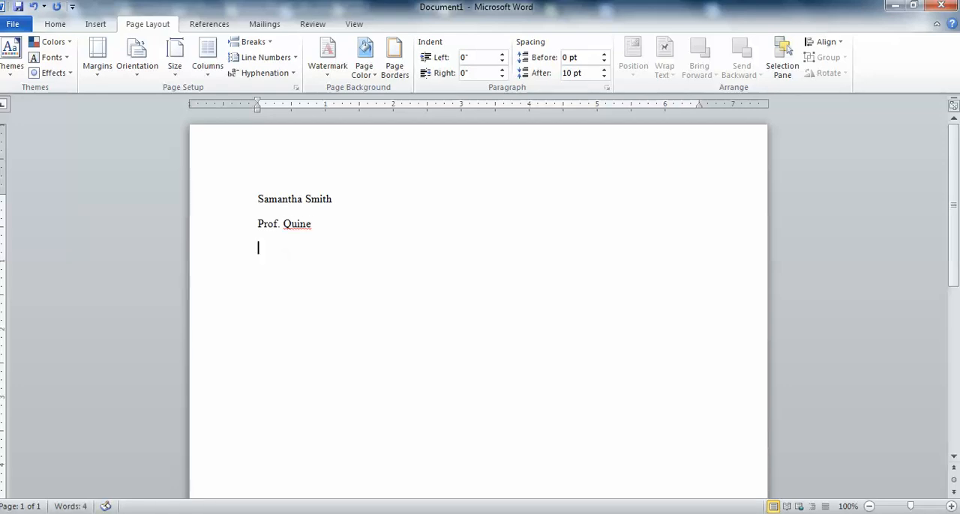
Add separate heading lines reading "RENG 92.1000", "Essay 1", "March 3, 2014" and "Word Count:".
text(RENG 92.)
text(1000)
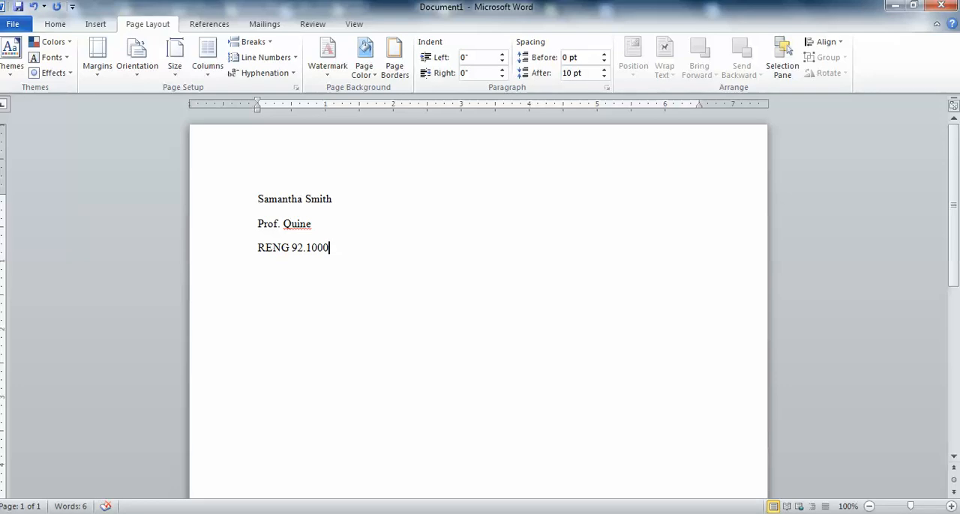
key(Return)
text(Essay 1)
key(Return)
text(Mar)
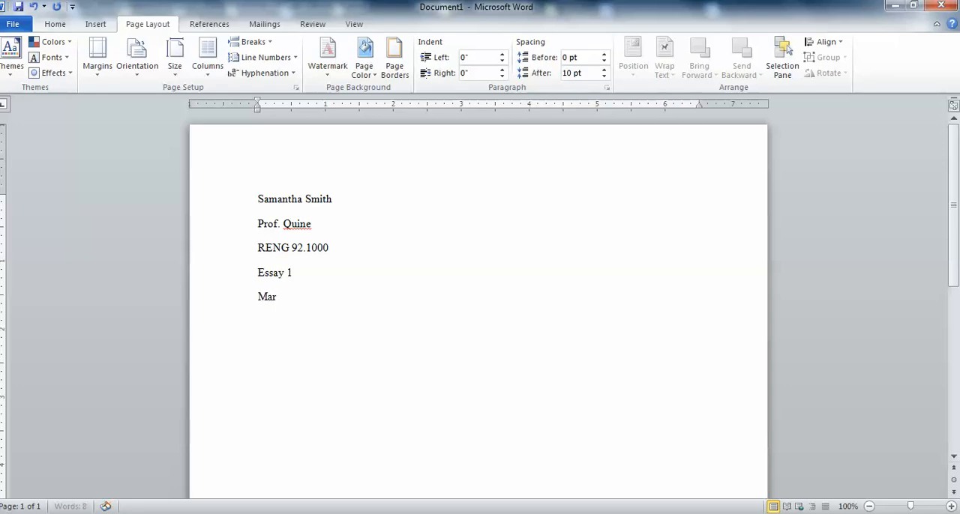
text(ch 3, 2014)
key(Return)
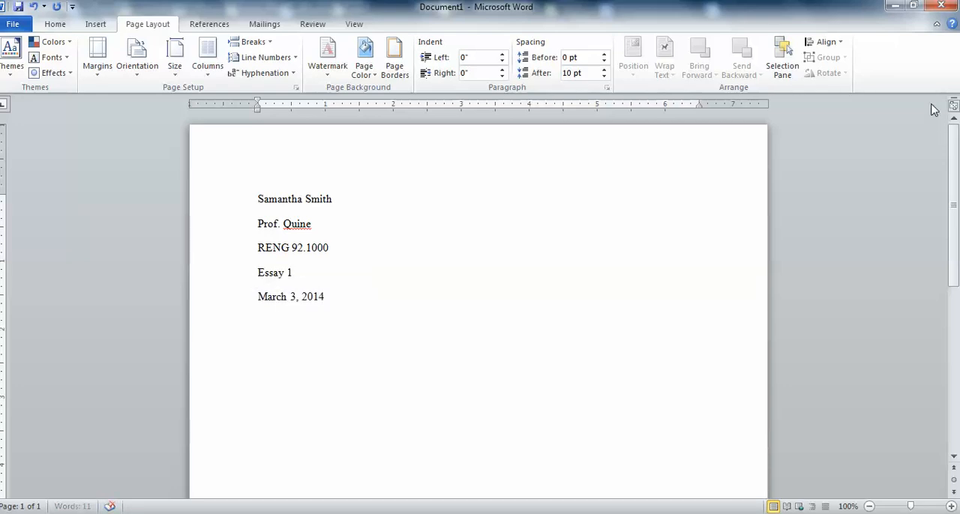
text(Word Count:)
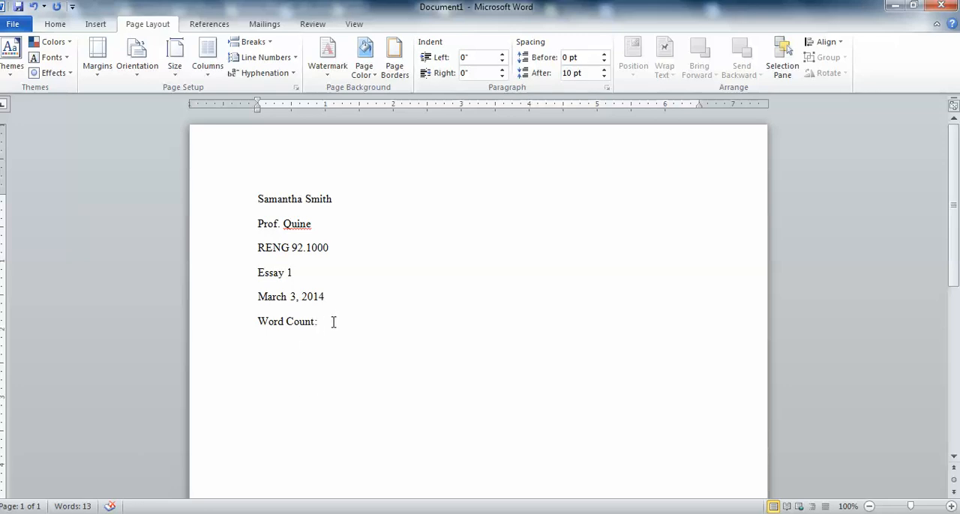
Give all six heading lines single line spacing and 0 pt of space after each paragraph.
drag(328, 322, 229, 189)
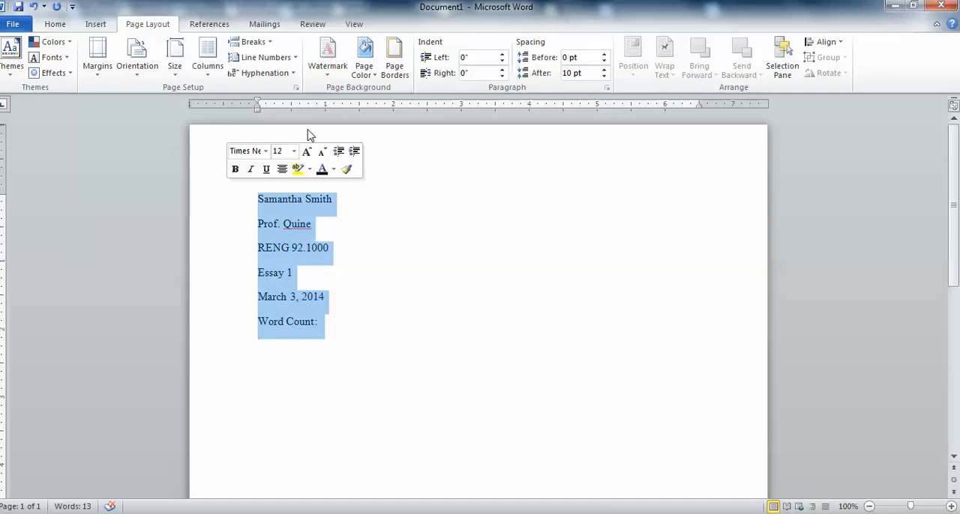
click(606, 90)
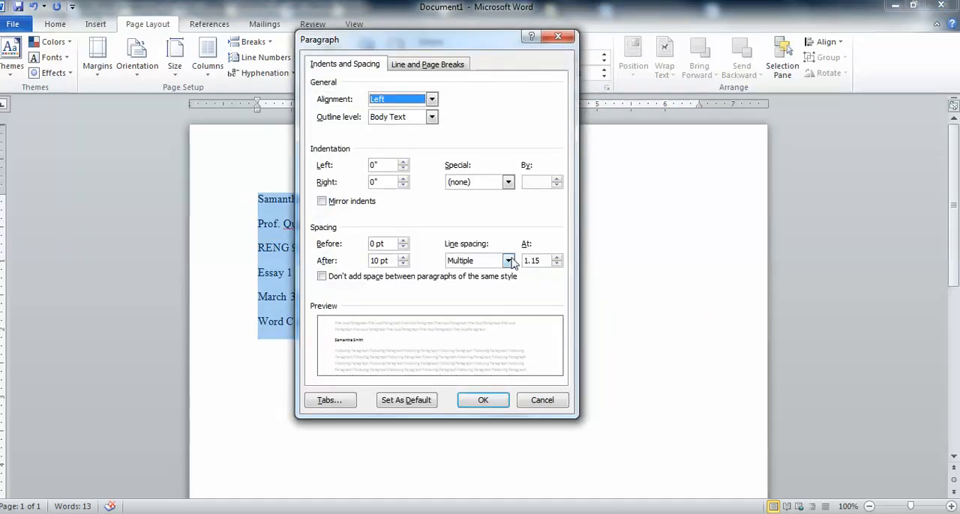
click(509, 261)
click(503, 274)
click(483, 401)
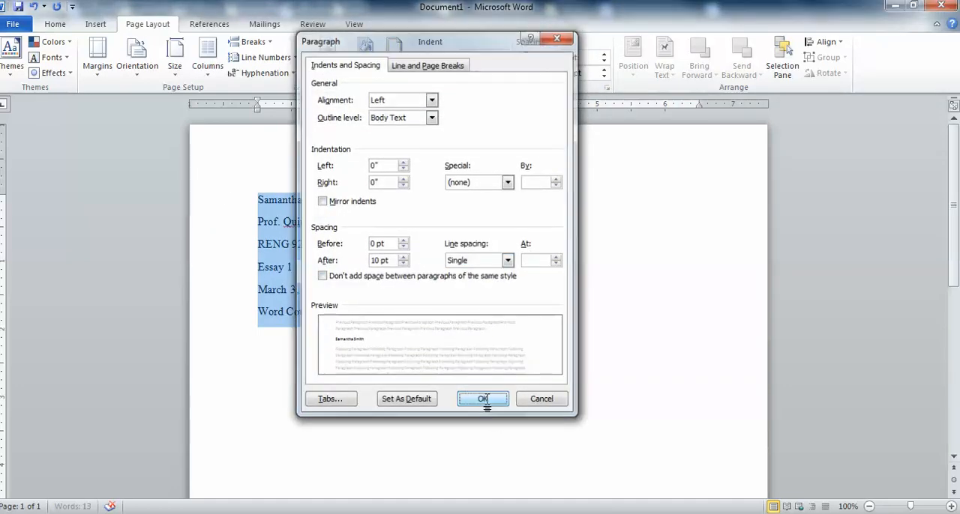
click(607, 88)
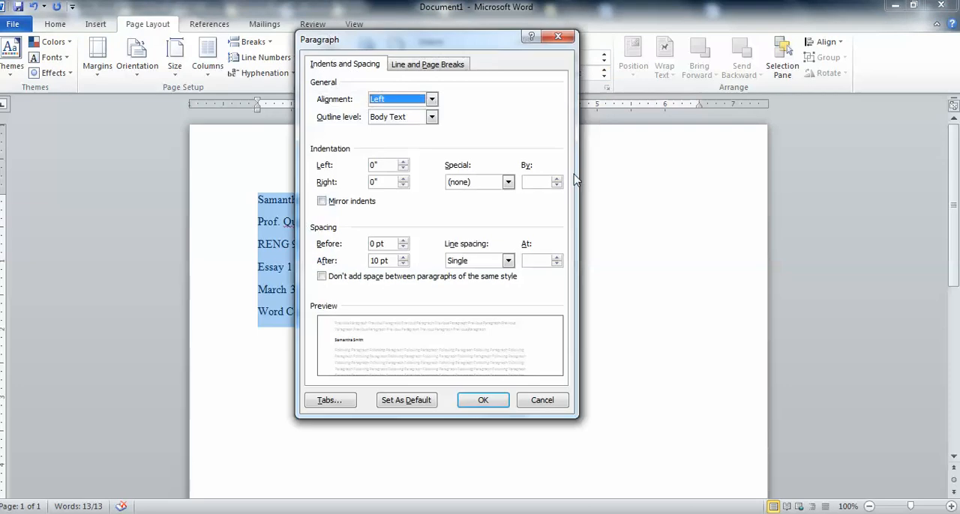
click(403, 264)
click(403, 264)
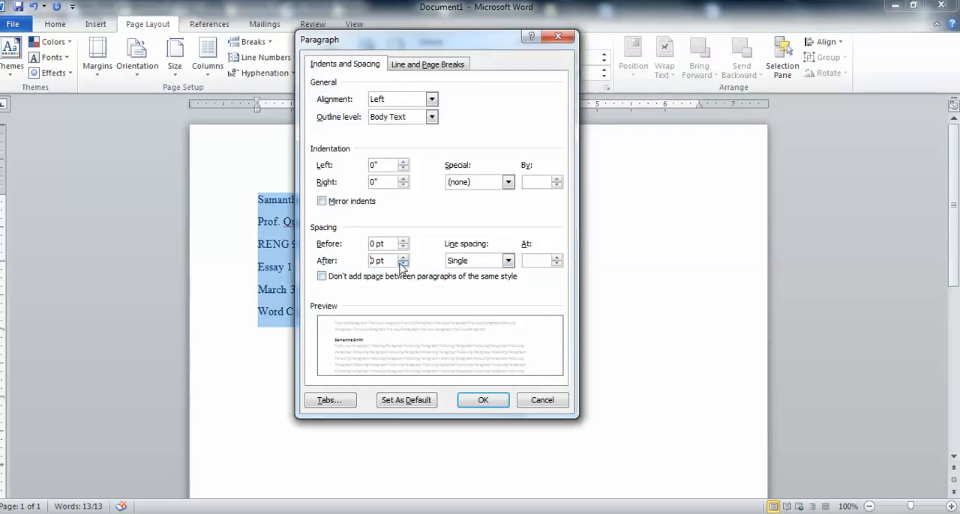
click(483, 402)
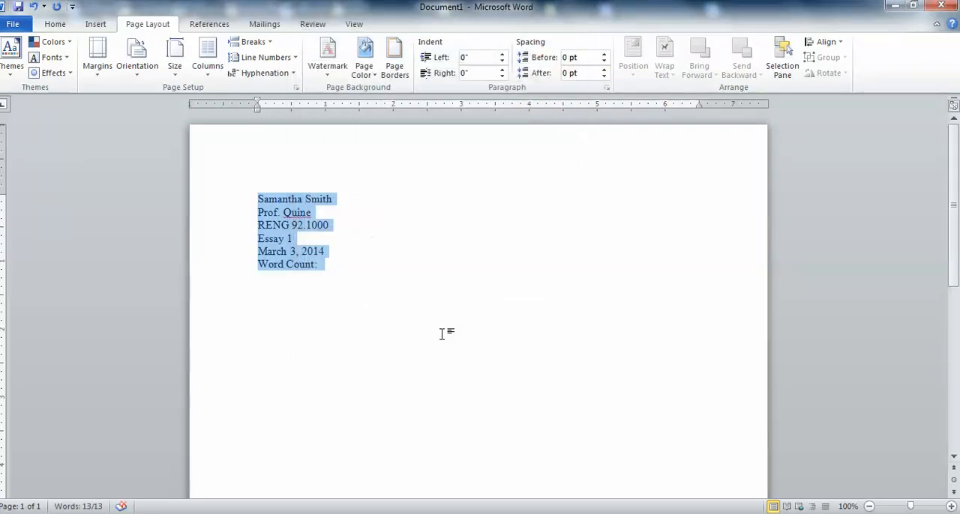
click(363, 275)
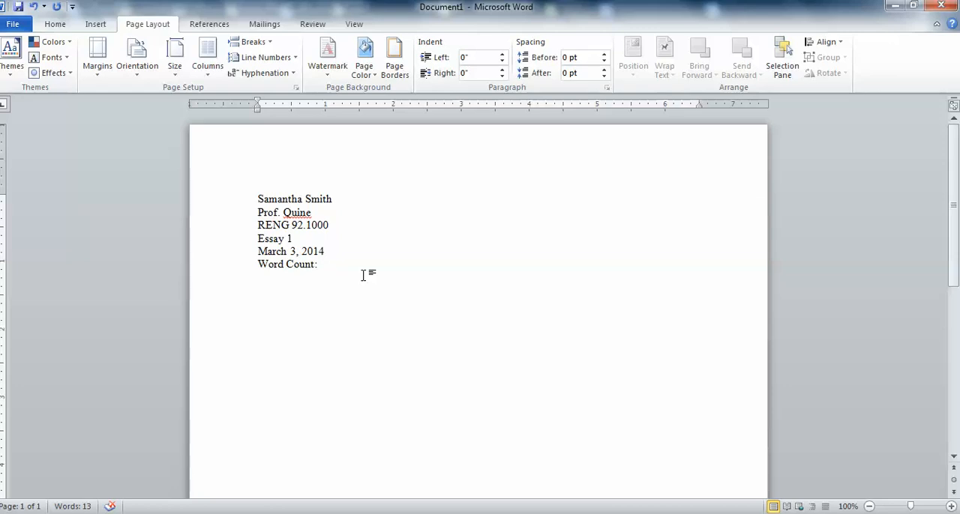
Change the line spacing of the whole heading block to Double.
drag(322, 267, 298, 240)
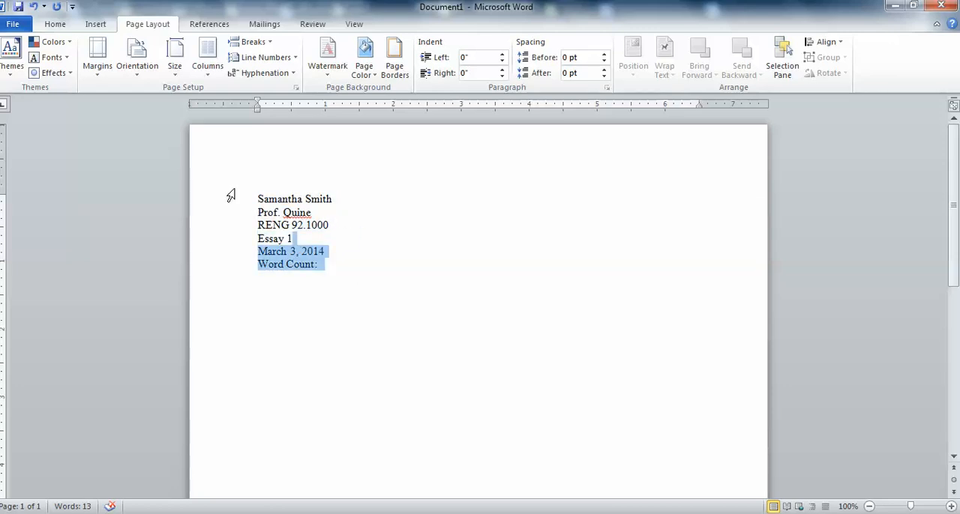
drag(257, 198, 325, 264)
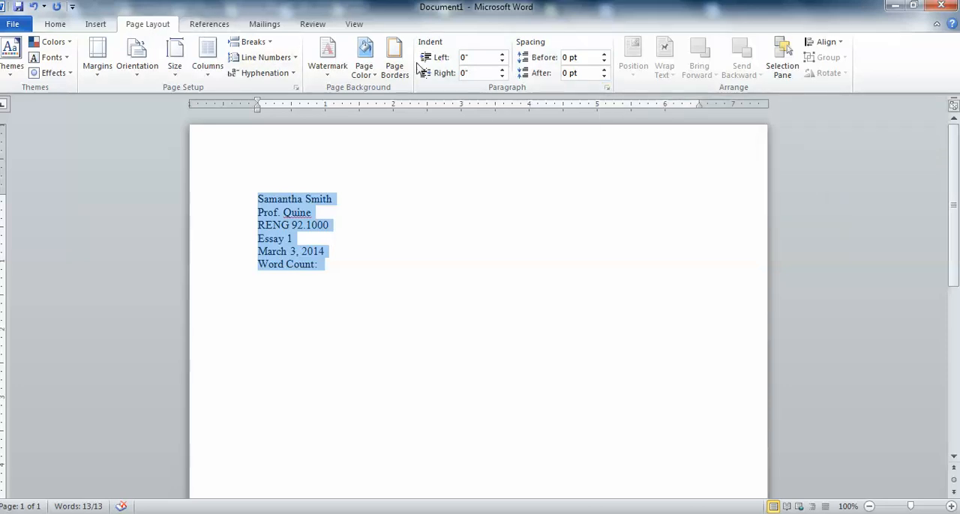
click(606, 89)
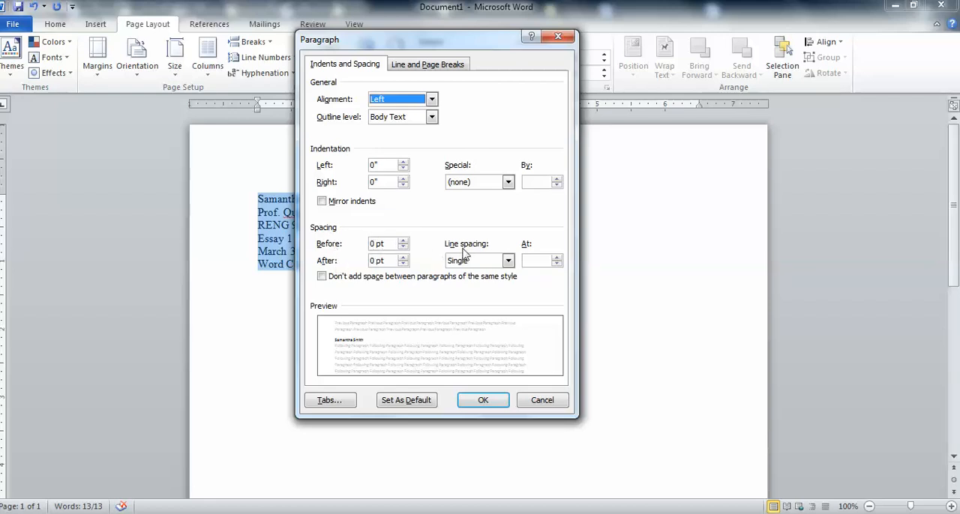
click(509, 260)
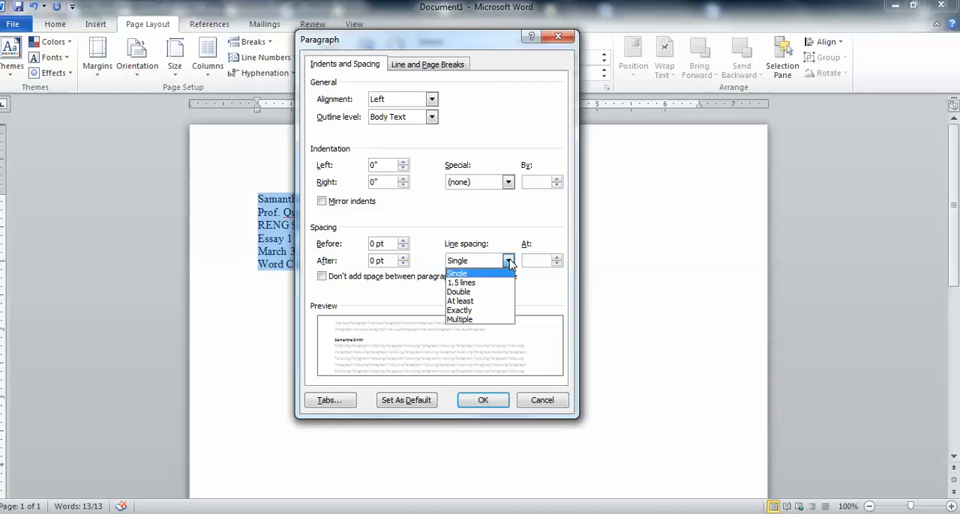
click(492, 292)
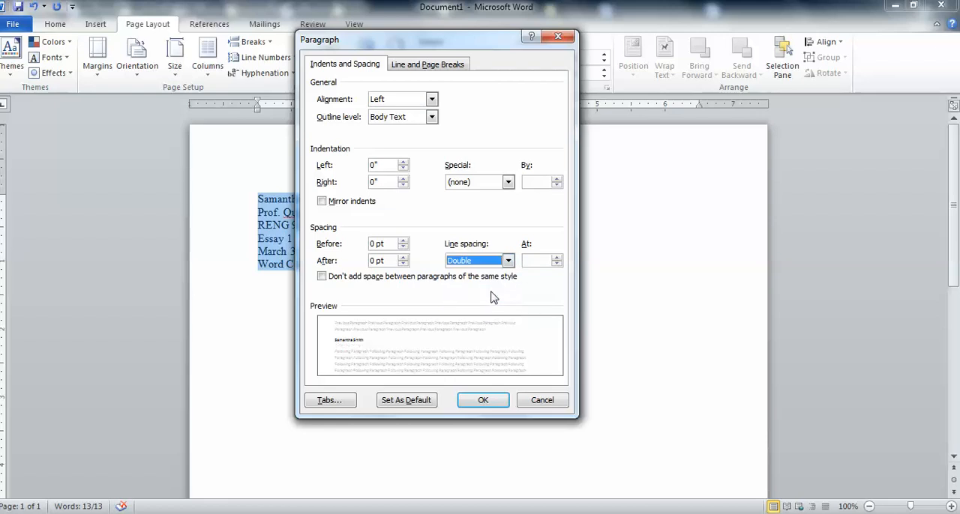
click(480, 399)
click(366, 349)
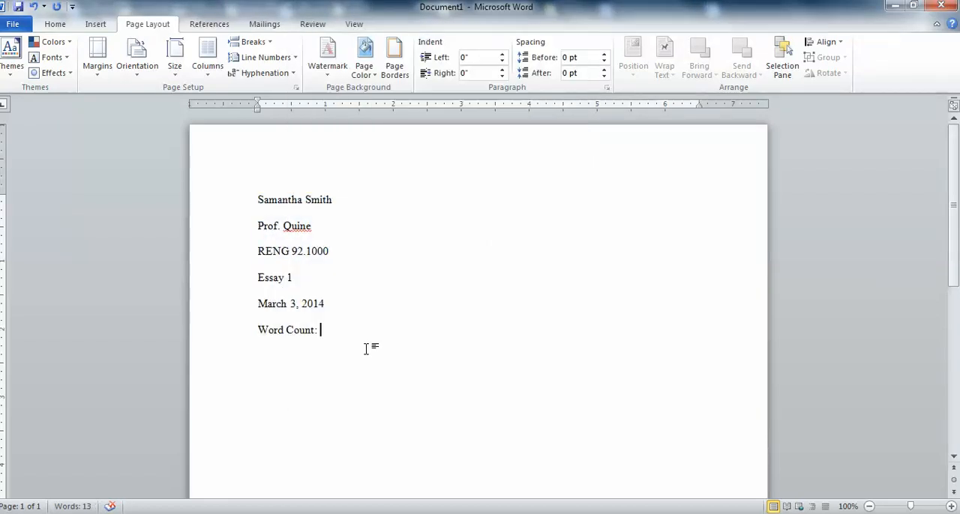
Add the title "My Summer Vacation" on a new line below the word count line.
key(Return)
key(Return)
text(A)
key(BackSpace)
text(My Summer)
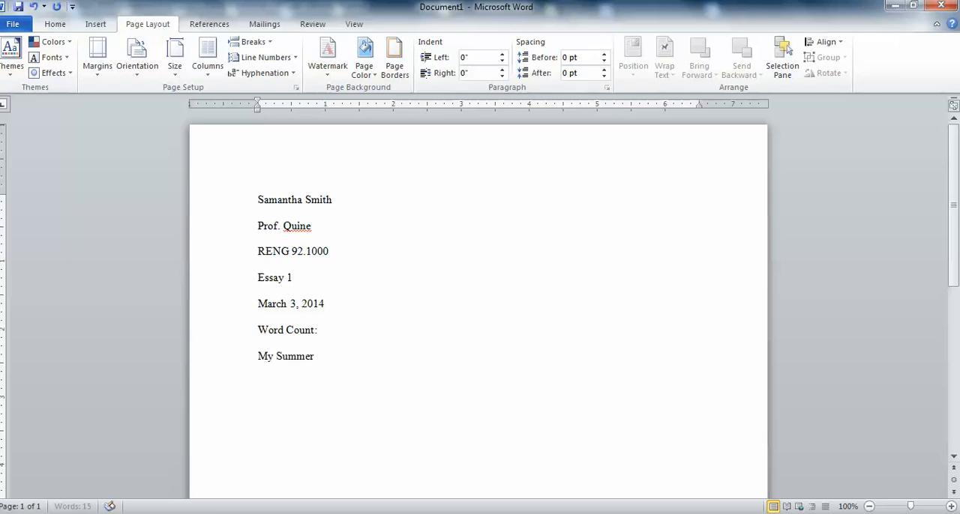
text( Vacation)
Insert spaces before the title to shift it toward the page center, and show the formatting marks.
click(258, 358)
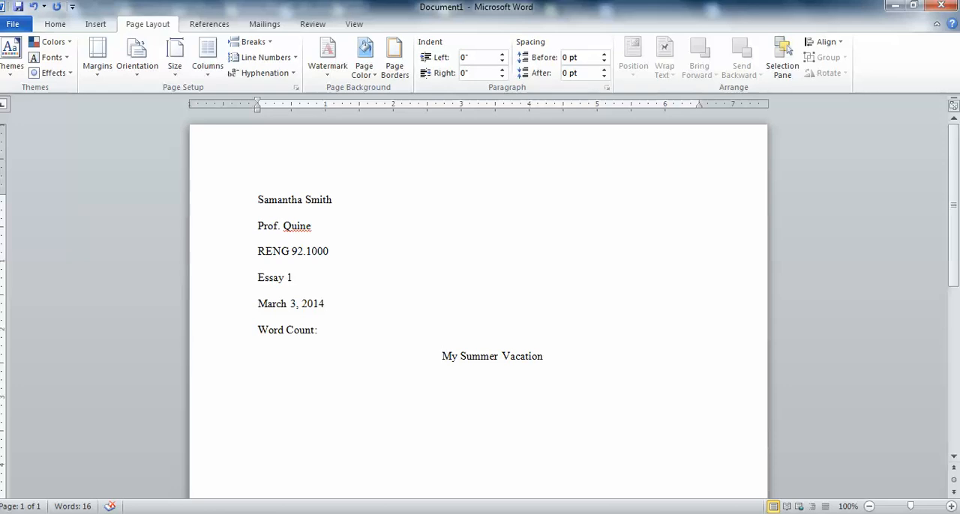
click(58, 24)
click(441, 48)
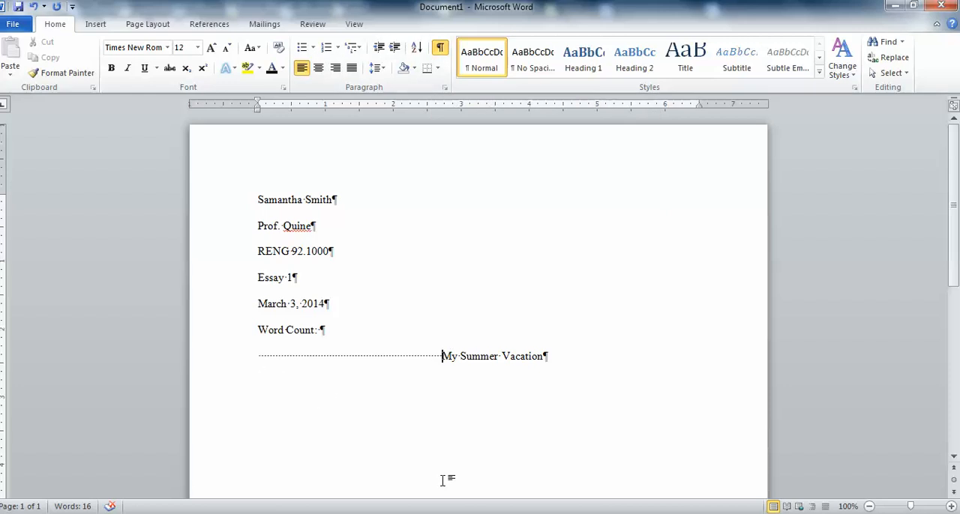
Delete all the spaces in front of the title and hide the formatting marks.
key(BackSpace)
key(BackSpace)
key(BackSpace)
key(BackSpace)
key(BackSpace)
key(BackSpace)
key(BackSpace)
key(BackSpace)
key(BackSpace)
key(BackSpace)
key(BackSpace)
key(BackSpace)
key(BackSpace)
key(BackSpace)
key(BackSpace)
key(BackSpace)
key(BackSpace)
key(BackSpace)
key(BackSpace)
key(BackSpace)
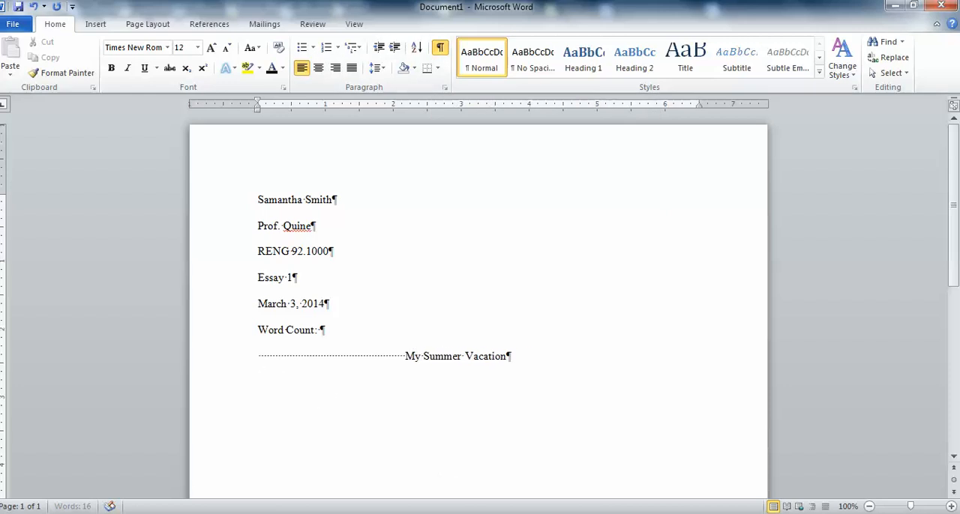
key(BackSpace)
key(BackSpace)
key(BackSpace)
key(BackSpace)
key(BackSpace)
key(BackSpace)
key(BackSpace)
key(BackSpace)
key(BackSpace)
key(BackSpace)
key(BackSpace)
key(BackSpace)
key(BackSpace)
key(BackSpace)
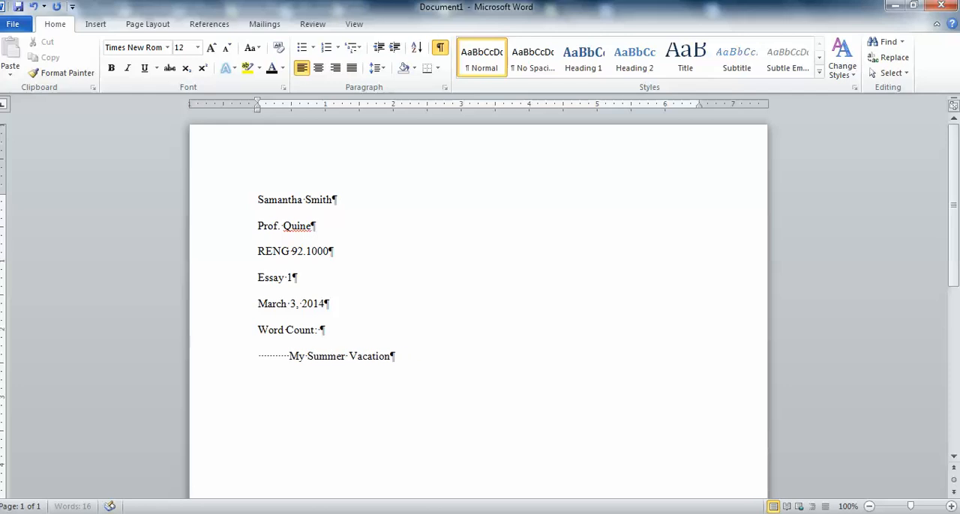
key(BackSpace)
key(BackSpace)
key(BackSpace)
key(BackSpace)
key(BackSpace)
key(BackSpace)
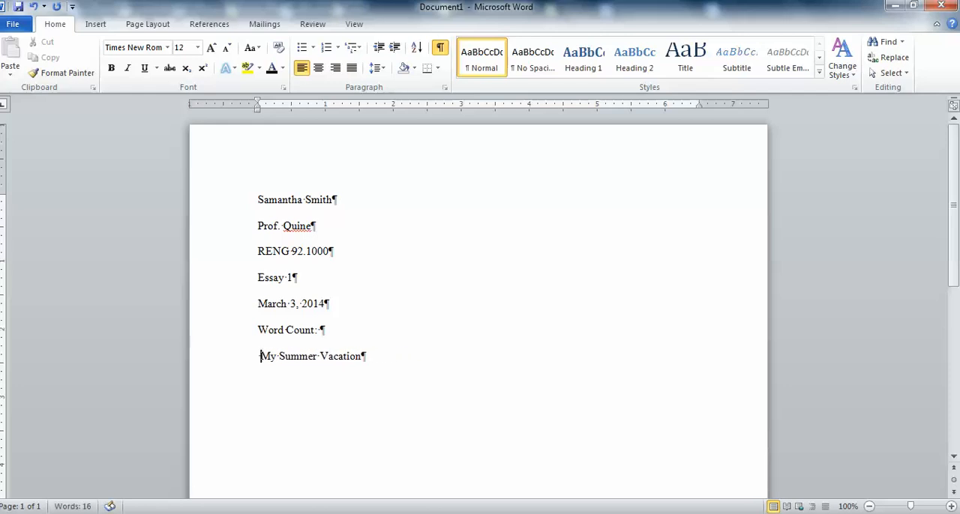
click(440, 48)
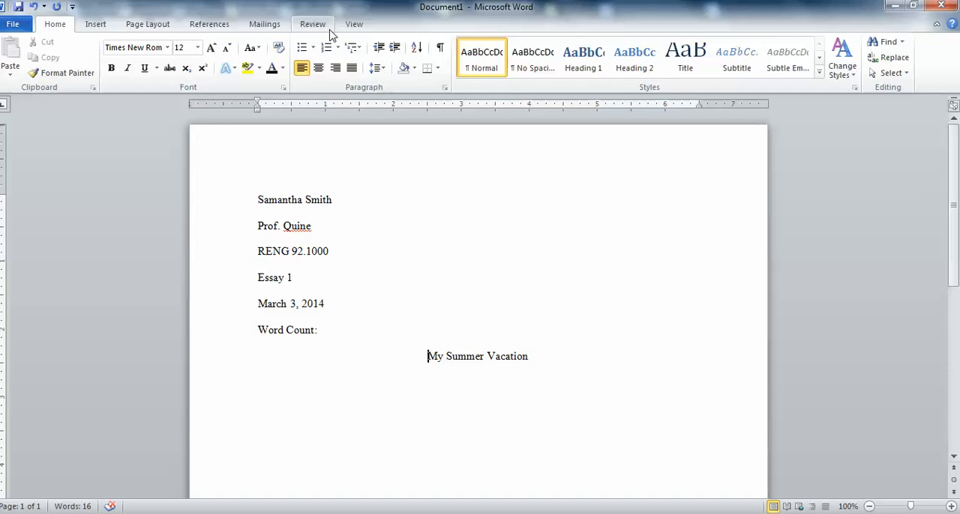
Show the formatting marks, delete the tabs in front of the title, and hide the marks again.
click(440, 50)
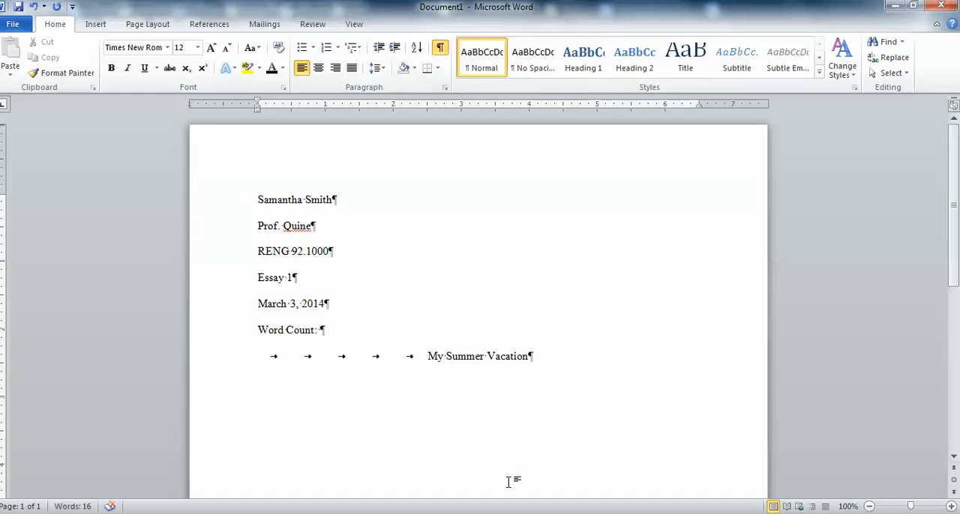
key(BackSpace)
key(BackSpace)
key(BackSpace)
key(BackSpace)
key(BackSpace)
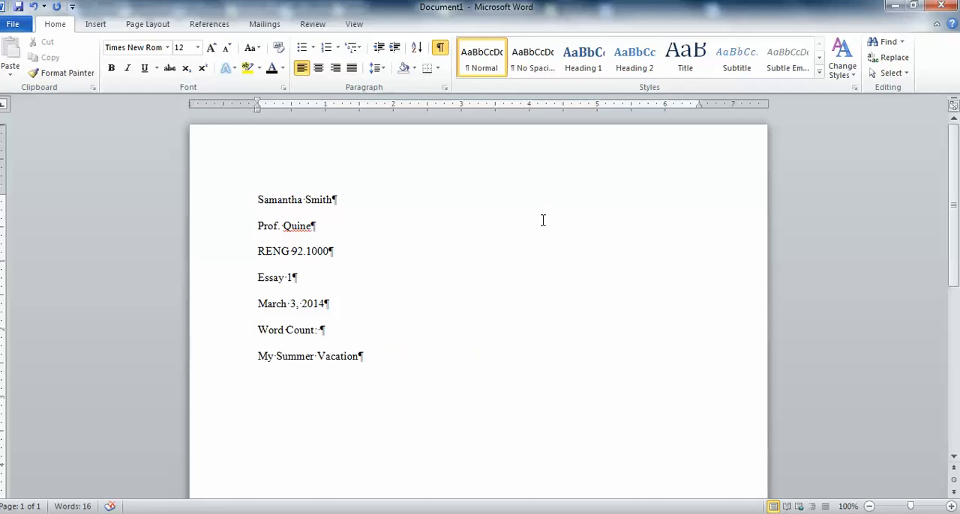
click(440, 47)
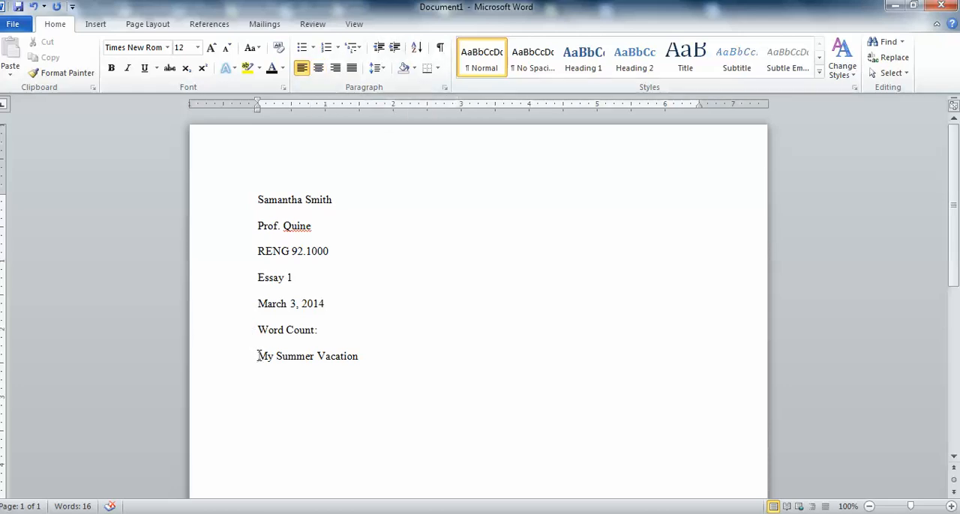
Center the title "My Summer Vacation" and start a left-aligned line below it.
click(319, 69)
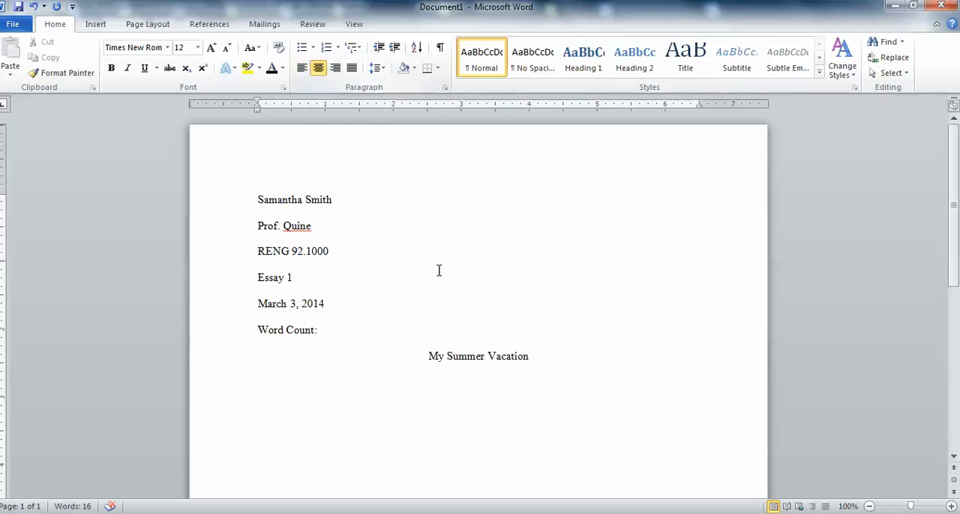
click(530, 357)
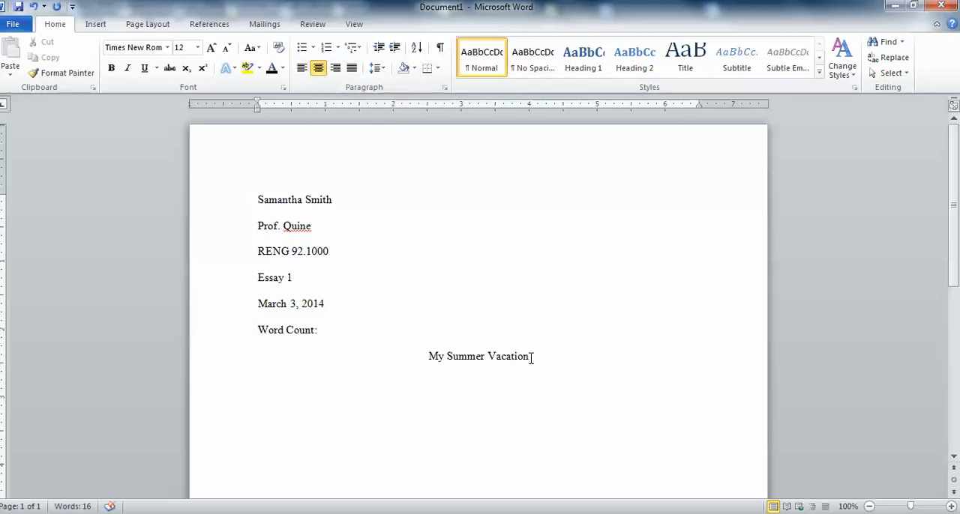
key(Return)
click(302, 70)
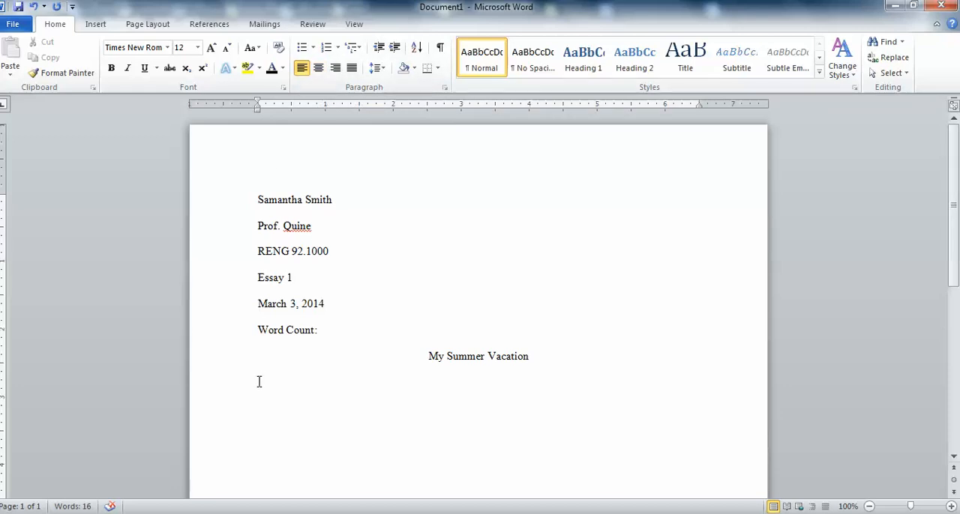
Fill the first body paragraph below the title with more than two lines of random-letter placeholder text.
text(akfjalfjlfdjfdljlfjcflkjfalkdjlfjlkdjfldkjfdldj)
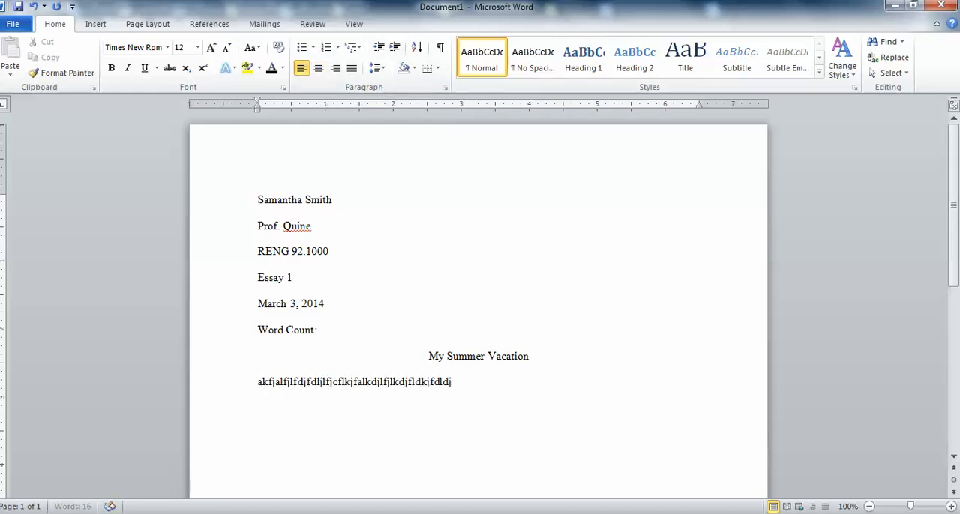
text(lfkjfdlkjdalfkjfdkljldkfjlkdfjfljflkjf)
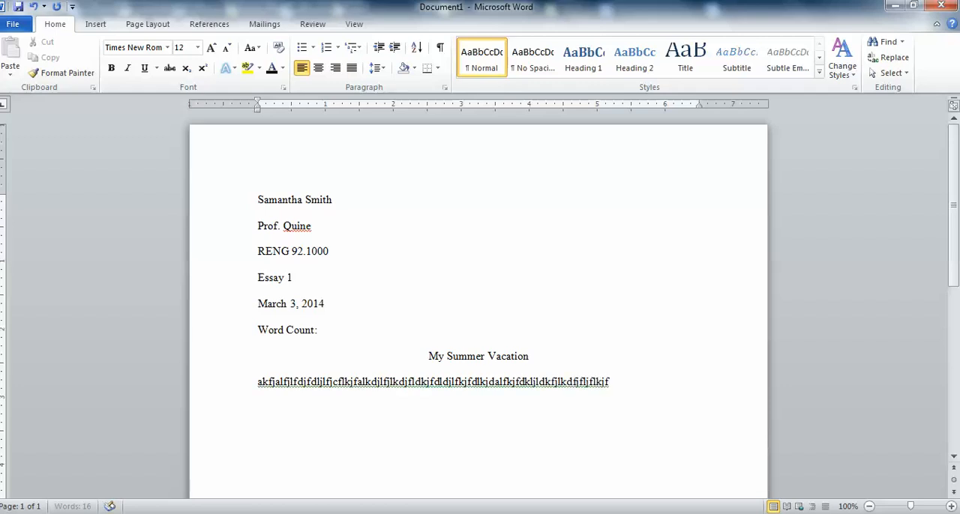
text(lkfjldfkjfj)
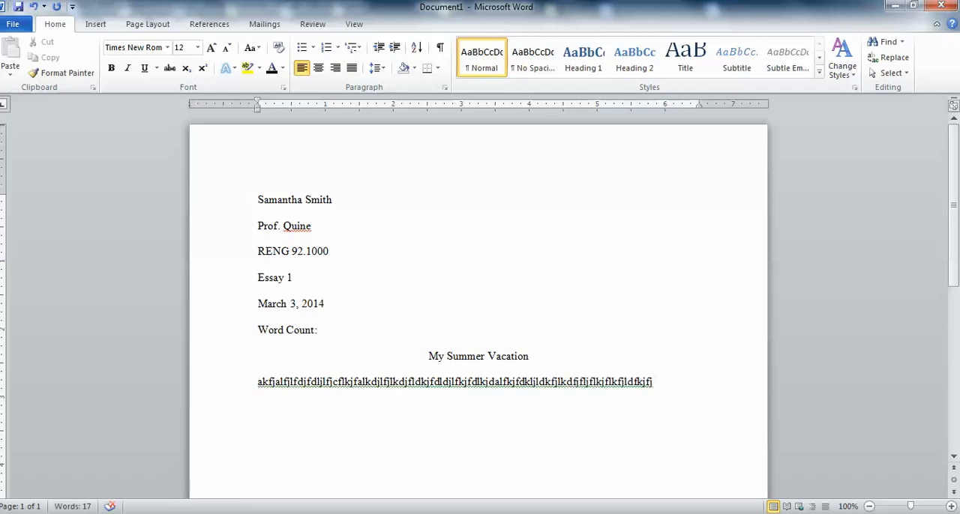
text(adlfkjdfjd)
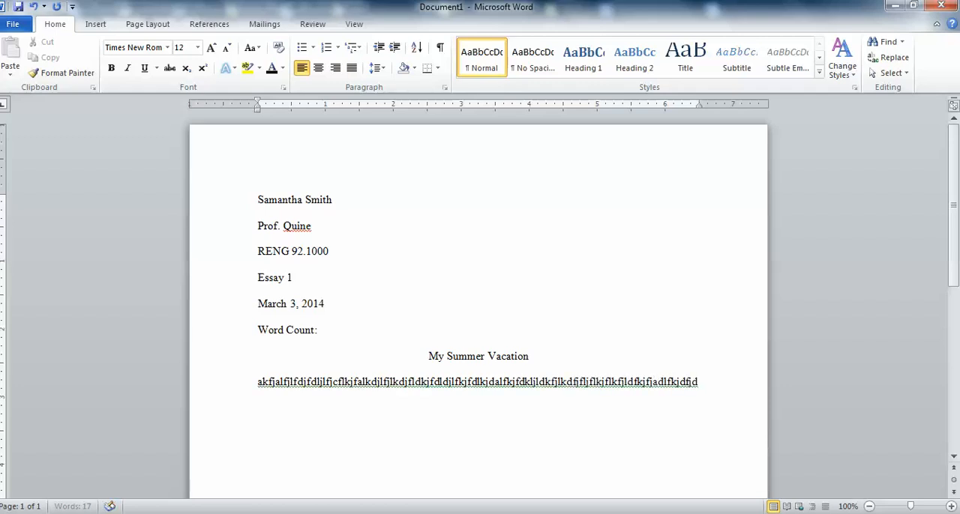
text(fldjddfjdfjdfjldfkjaldfjdflkjadlfkjdlfjdflj)
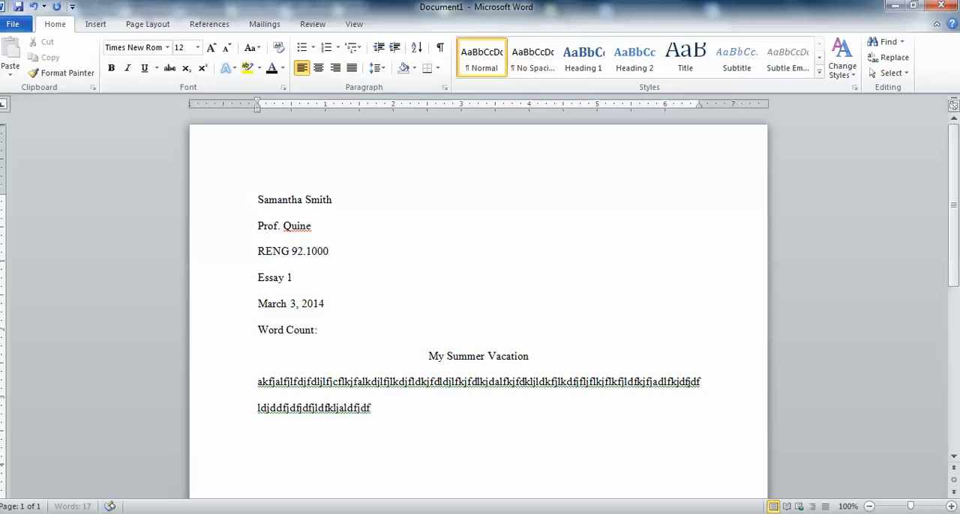
text(dflkjafdlkjflkjdldk)
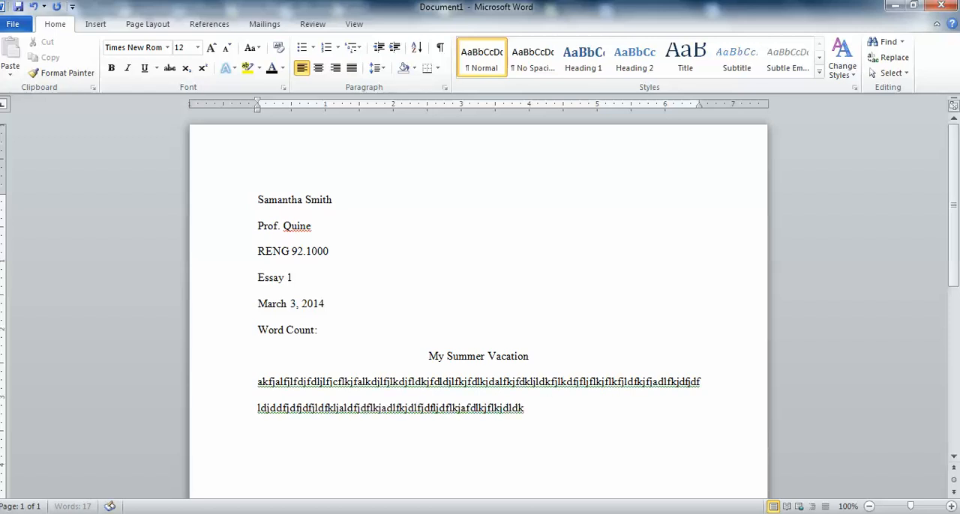
text(jflkdjfdlkjfdkljfdlkjfdkljfdlkjfkldfj)
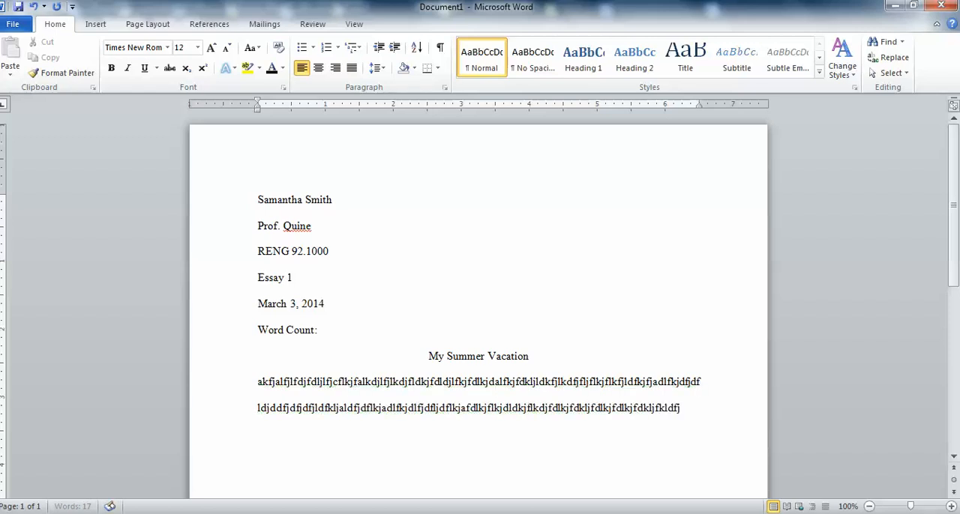
text(kfljfdkljafdlkfjdaklfjdfjfjkfd;fja)
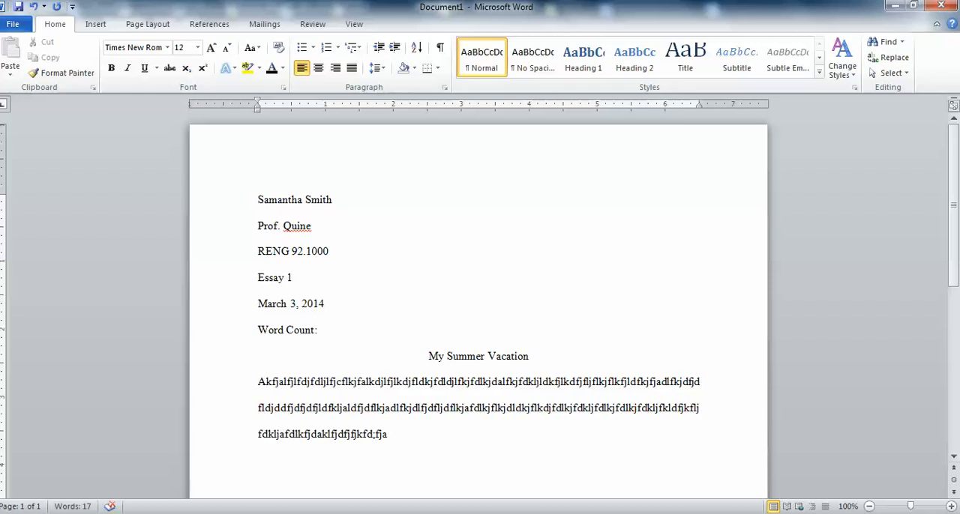
key(Return)
Give the first body paragraph a First line special indent of 0.5".
click(446, 91)
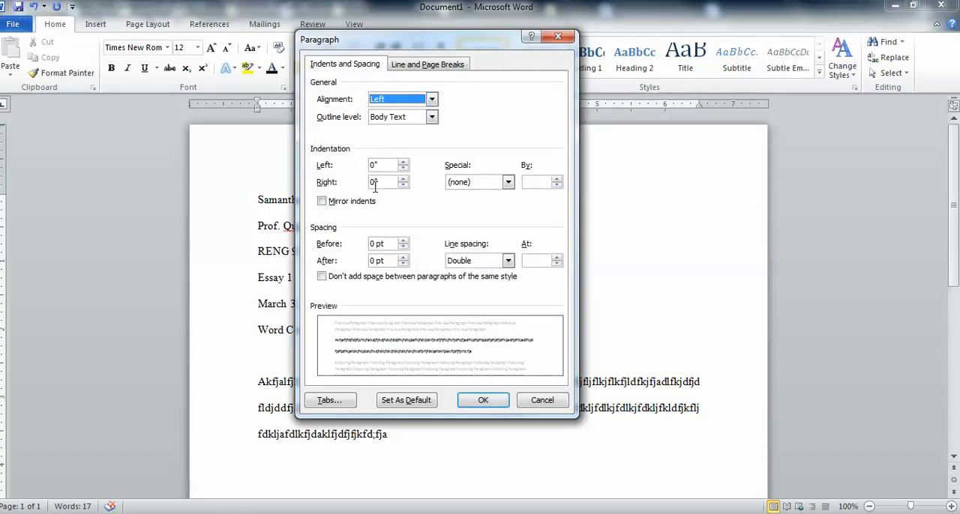
click(508, 182)
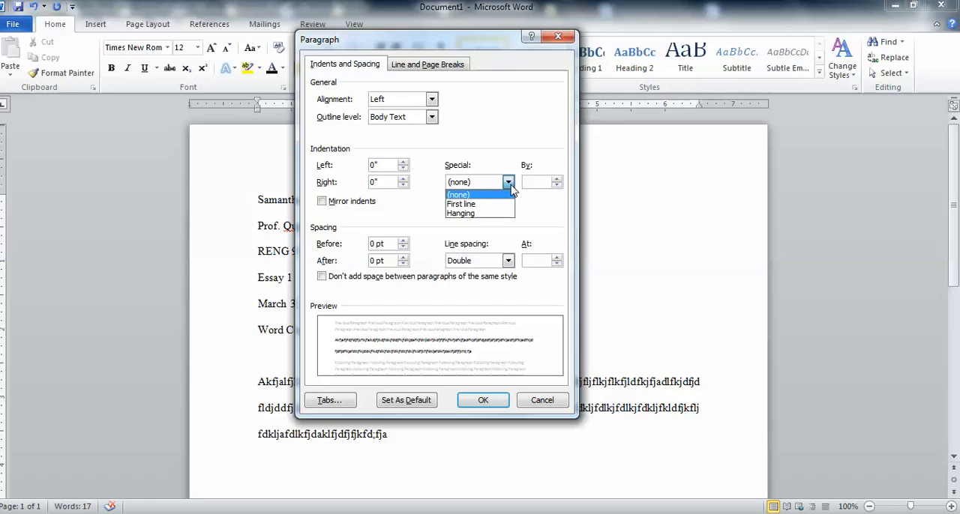
click(496, 204)
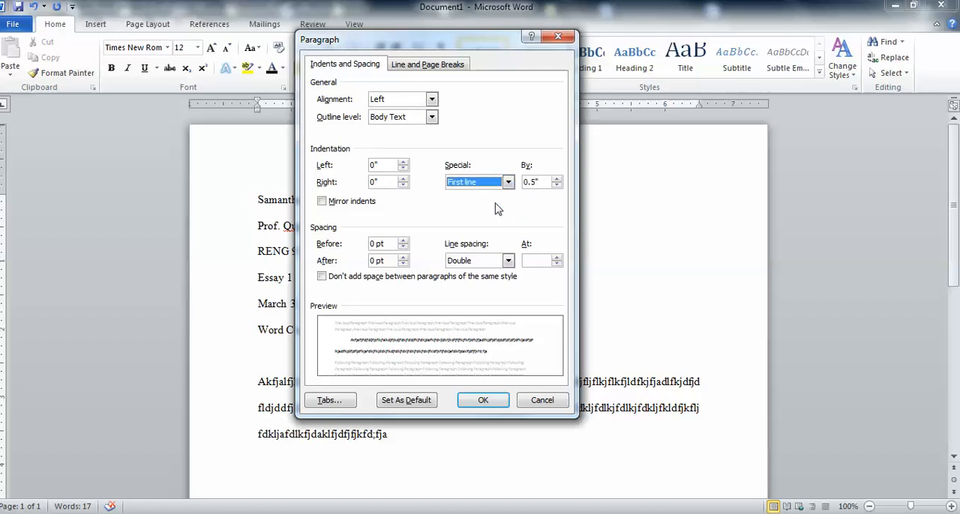
click(484, 400)
End the first body paragraph with a period and add a second paragraph of random-letter placeholder text ending in a period.
click(427, 438)
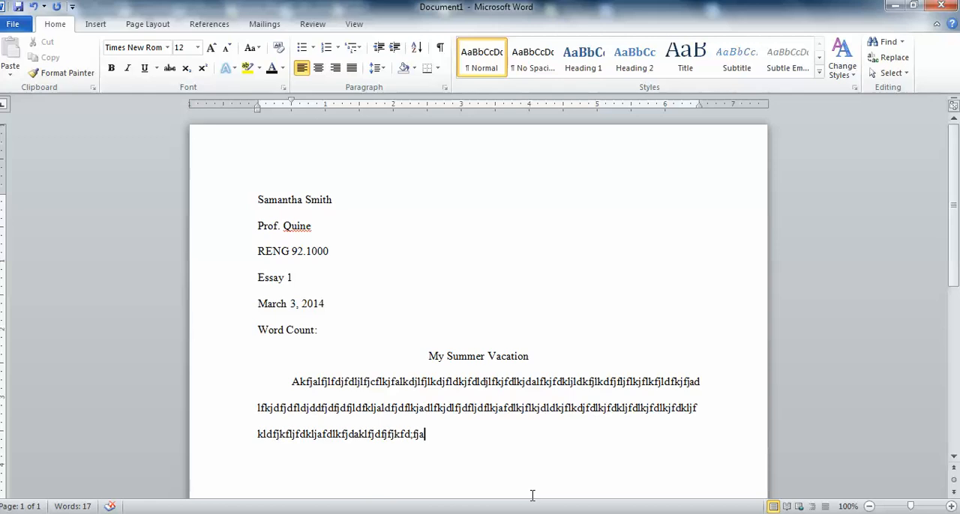
text(.)
key(Return)
text(afdkjfdkljfdkjdfkljkfj)
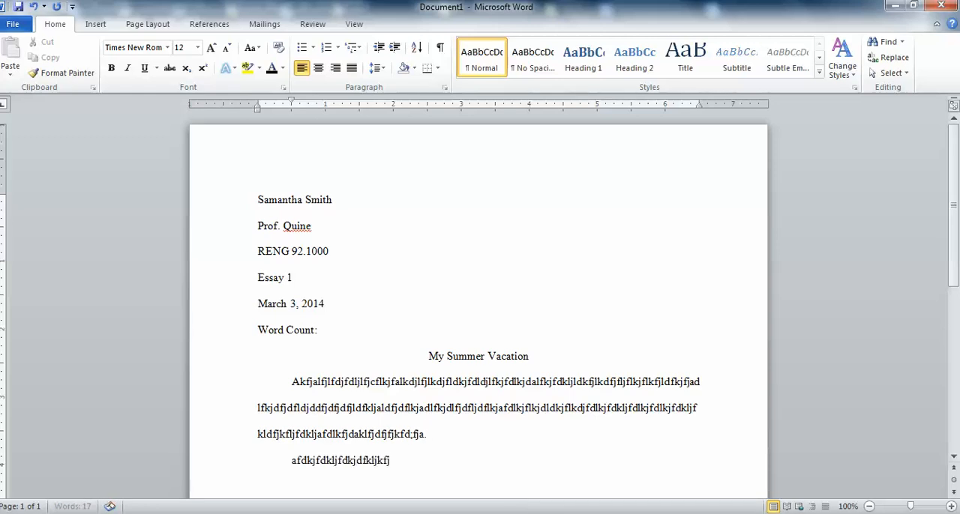
text(kdjfklajlkjfkljfafkljdklfjdklfjd)
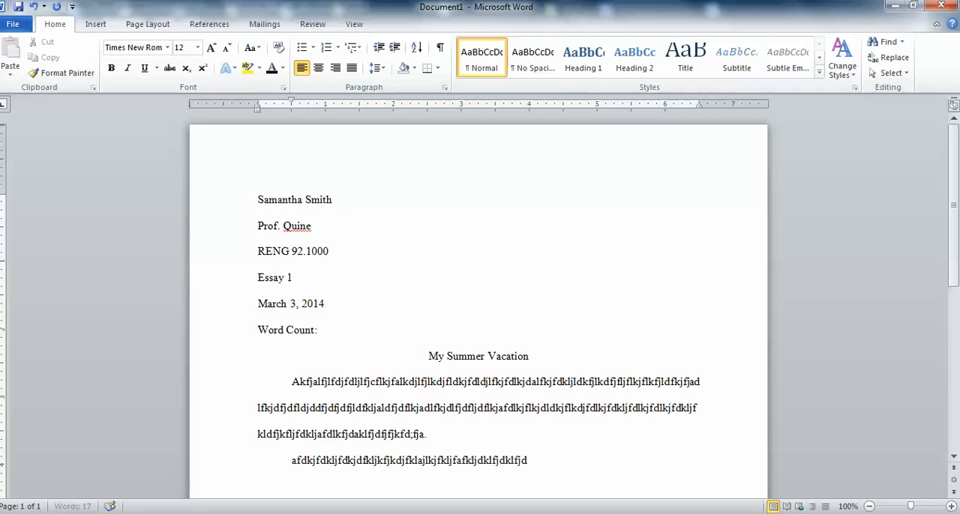
text(lkfjddklfjdklfjlkdfjdlfkjdlkfjdaklfj)
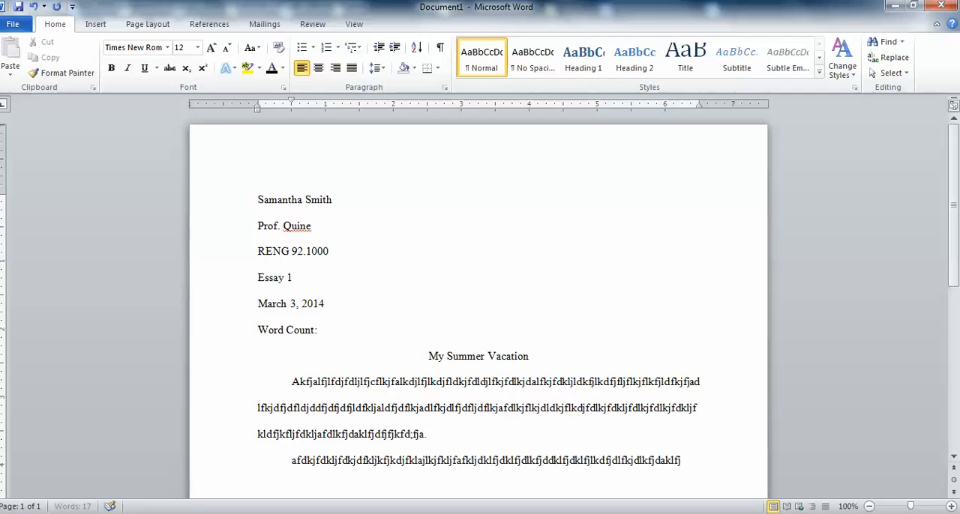
text(flkdjfdkljfdjfdklfjklfjl)
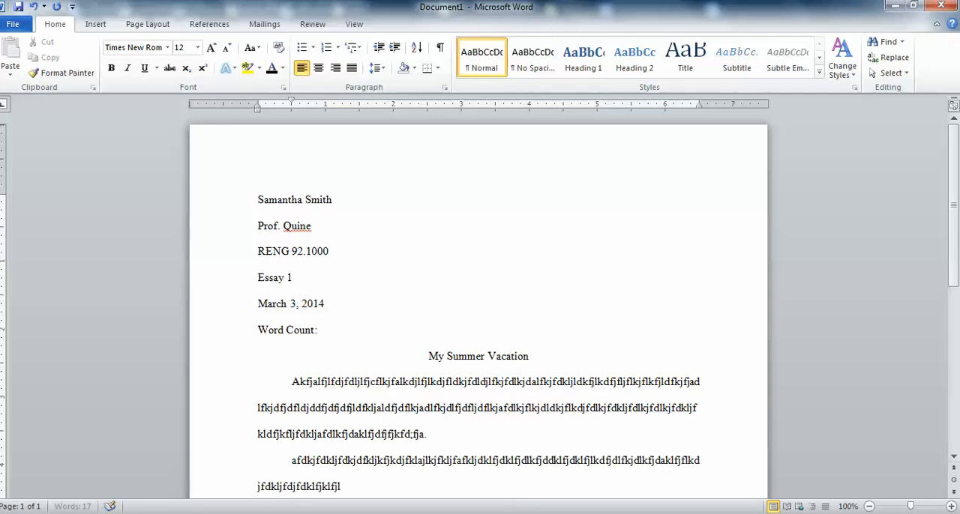
text(kfjdklfjdklfjdklfjldkfjaldkajflkjlkjalkjlkdfjlkadfjlakd)
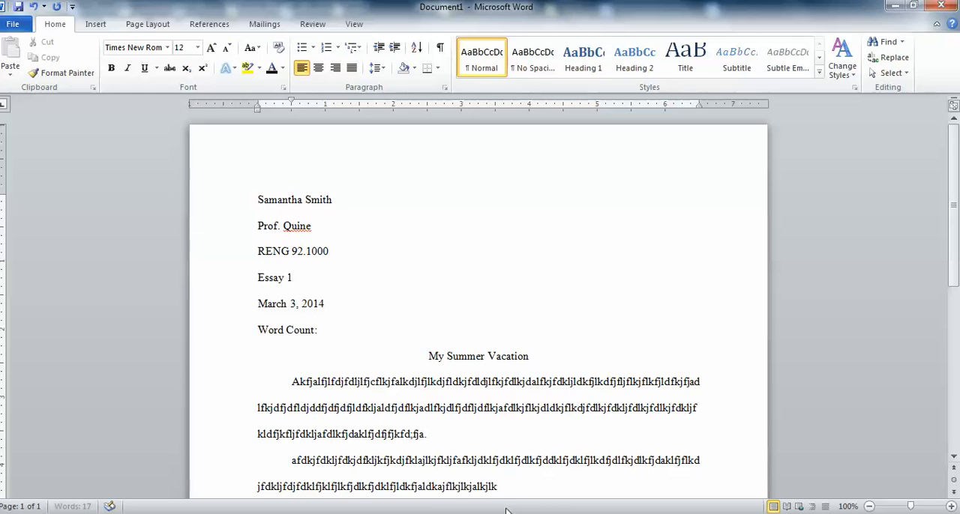
text(jlkfjlkafjdlkjdfl)
text(ajdflkfjl)
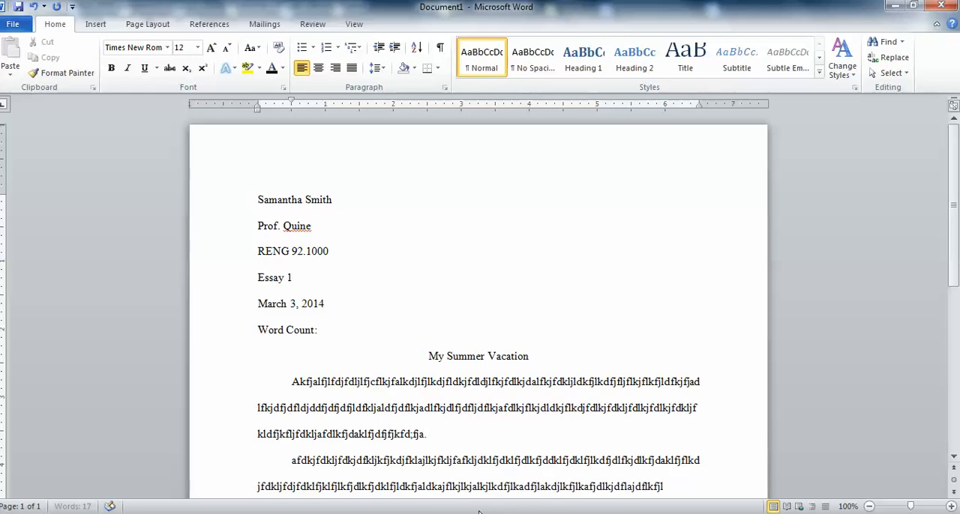
text(fjl;kjdlkdfjladfjlfjldfjafdljafdlj.)
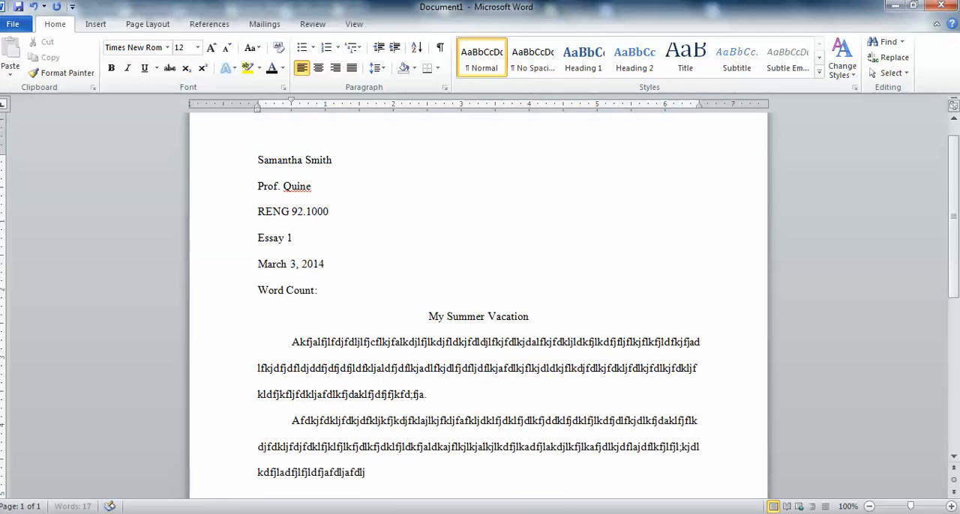
key(Return)
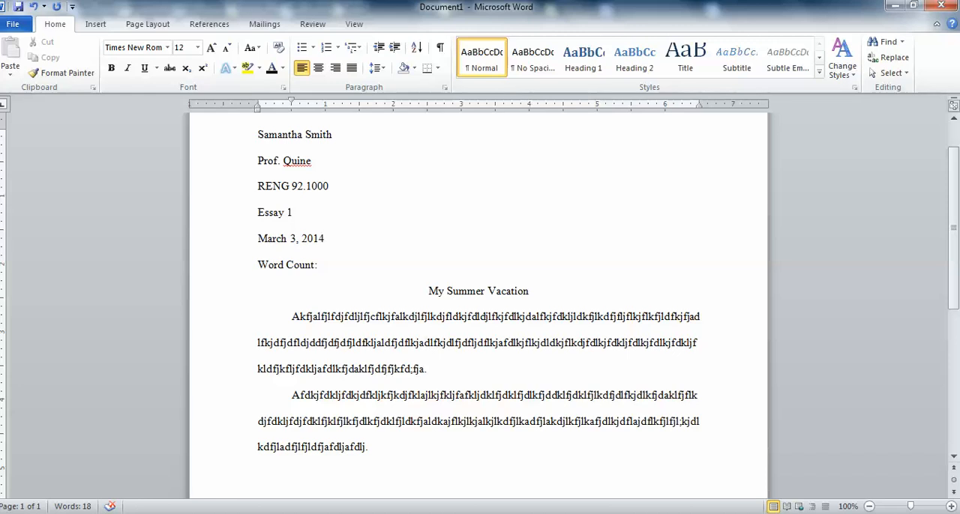
click(293, 395)
click(375, 449)
click(294, 318)
Insert "(parenthetical documentation)" before the final period of the second body paragraph.
scroll(956, 266, down, 2)
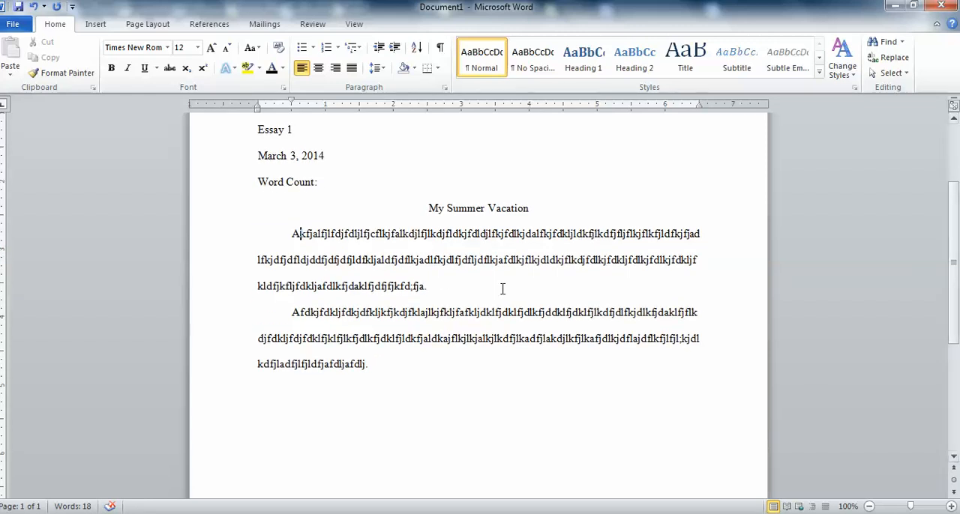
click(401, 364)
key(BackSpace)
text((parenth)
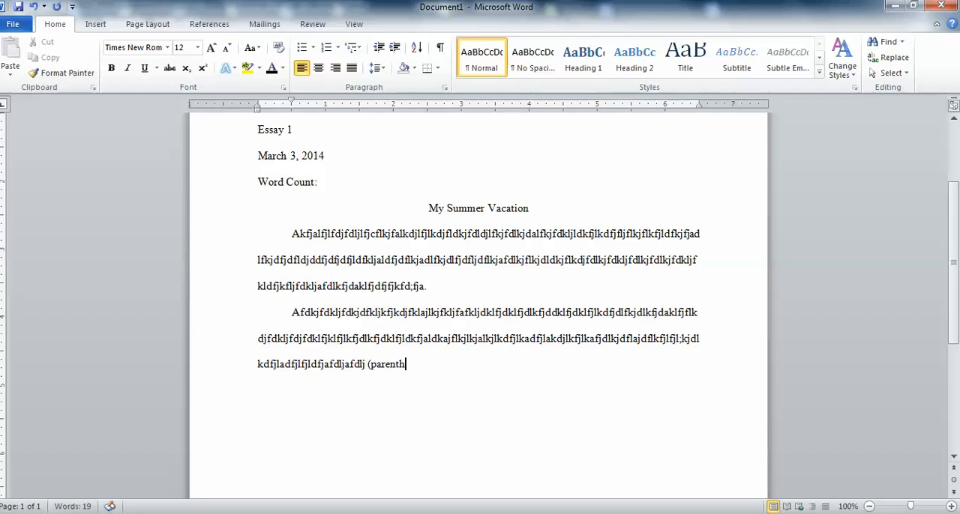
text(etical documentation).)
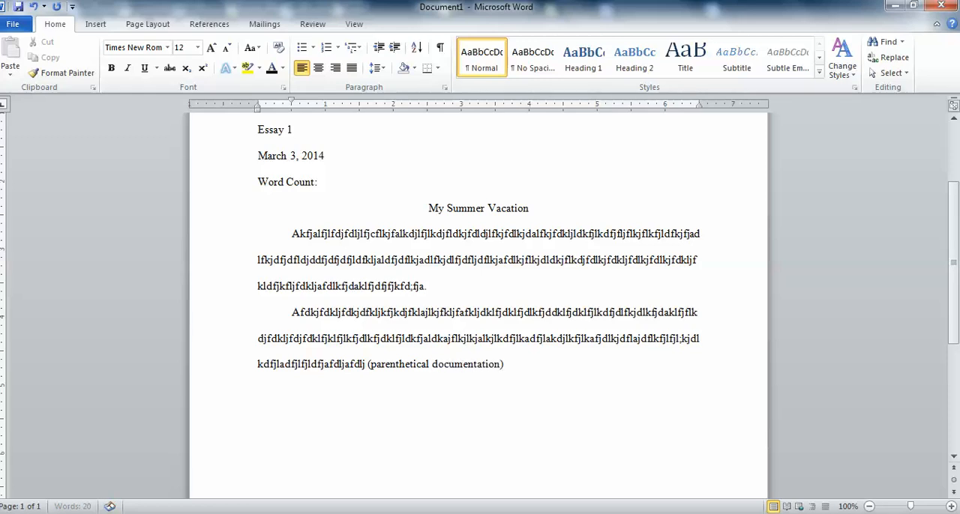
Add "in-text/" in front of "parenthetical" inside the parentheses.
click(370, 364)
text(in-text/)
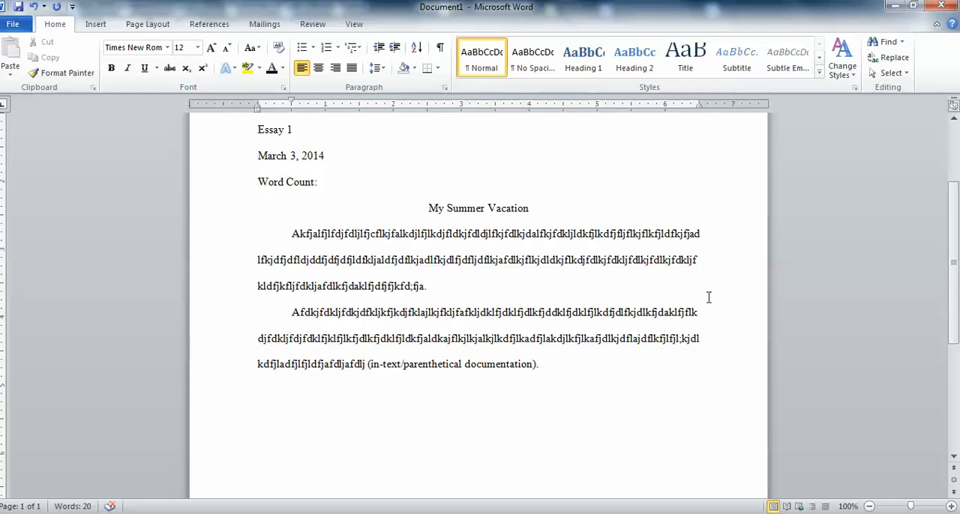
Add blank lines after the last body paragraph until the cursor reaches a second page.
click(551, 367)
key(Return)
key(Return)
key(Return)
key(Return)
key(Return)
key(Return)
key(Return)
key(Return)
key(Return)
key(Return)
key(Return)
key(Return)
key(Return)
key(Return)
key(Return)
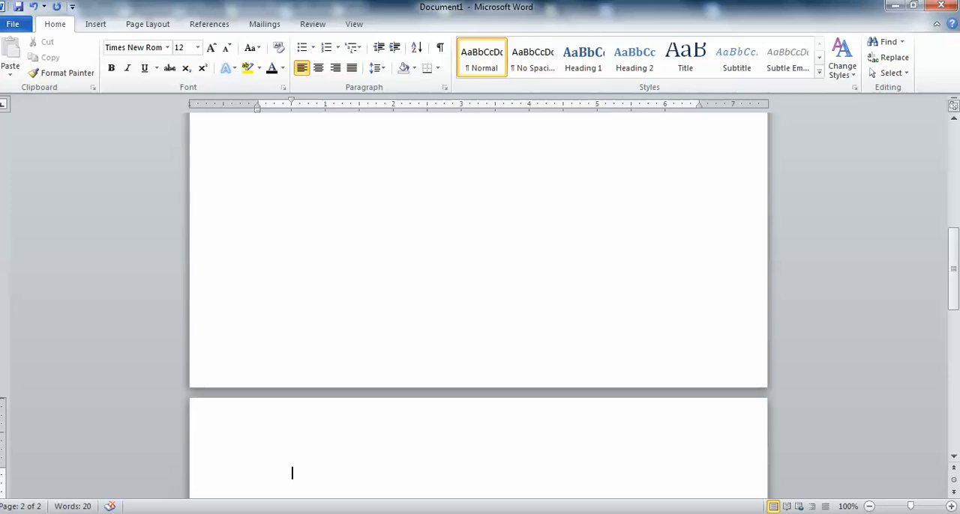
Add the title "Works Cited" on the second page and center it.
text(Works Cited)
click(320, 76)
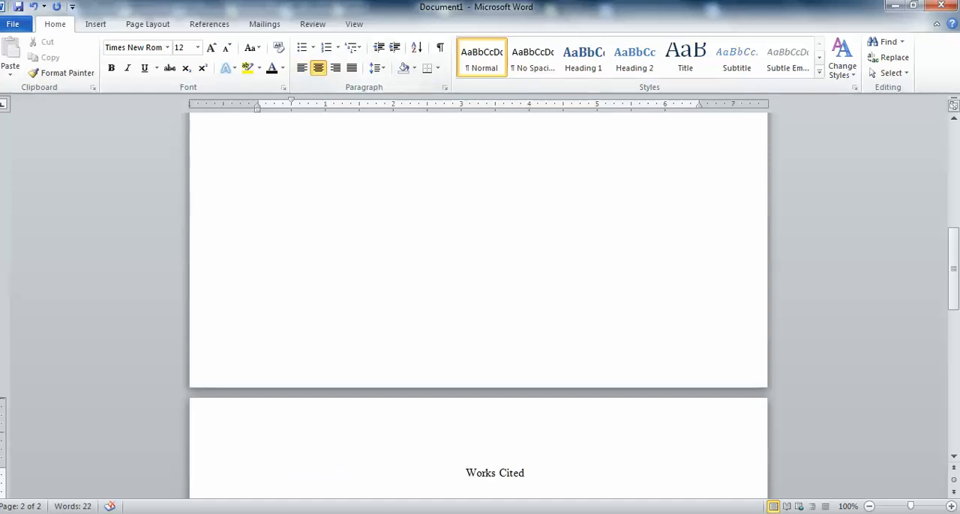
Below the Works Cited title, add a justified entry of random-letter placeholder text ending in a period.
click(538, 473)
drag(957, 292, 957, 330)
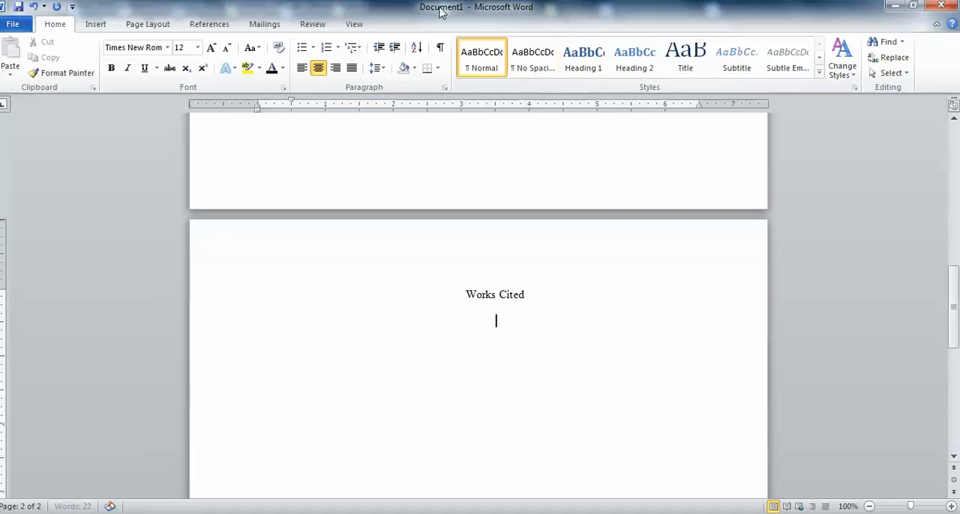
click(301, 74)
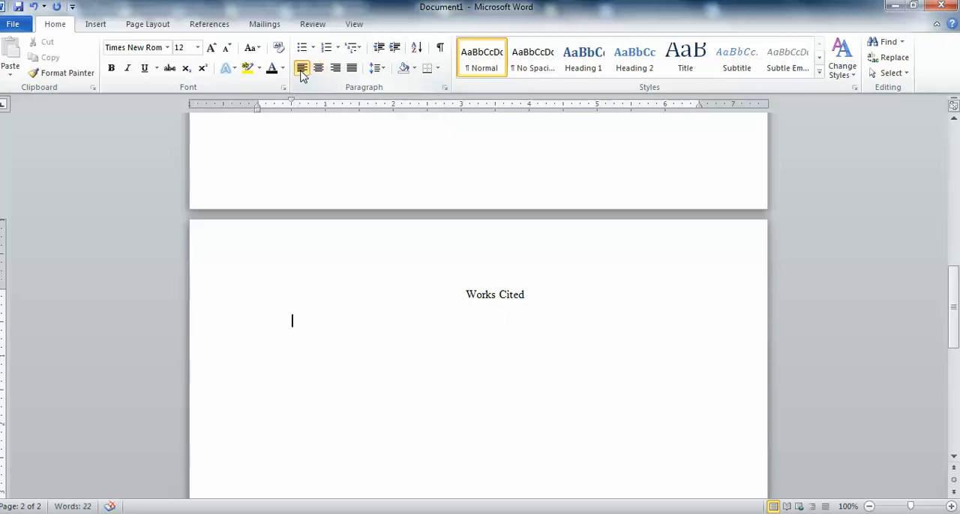
key(ctrl+j)
text(akfjdkfj)
text(dfkjkajfkljklfjdklafjdklfjkdlfjafkl)
text(jfkjfkdlfjfkljadkljfkjfadkljfklj)
text(dkljdflkajfkljdfkjlkfjaljafj)
text(kfakjafljlkjffkdljdklfjjfkjfja)
text(lkdfajkl.)
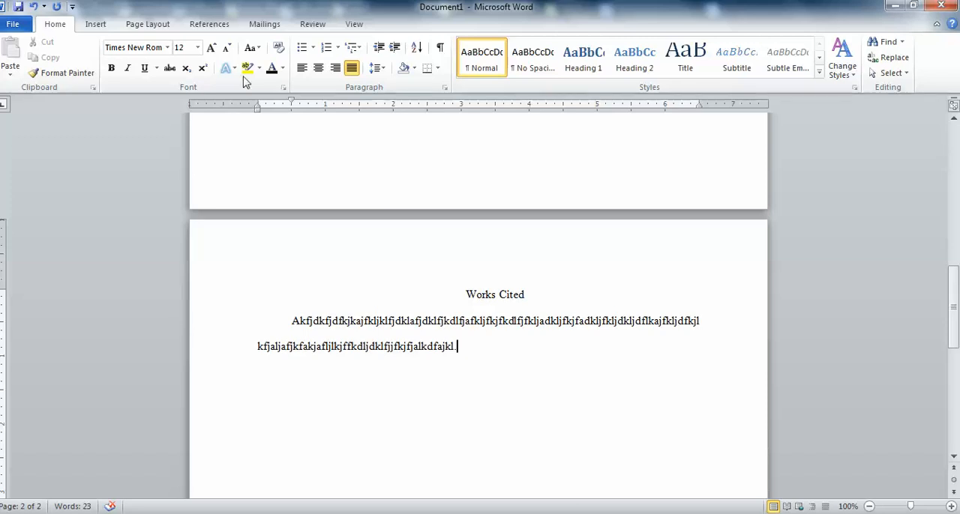
Give the works-cited entry a Hanging special indent of 0.5".
triple_click(462, 346)
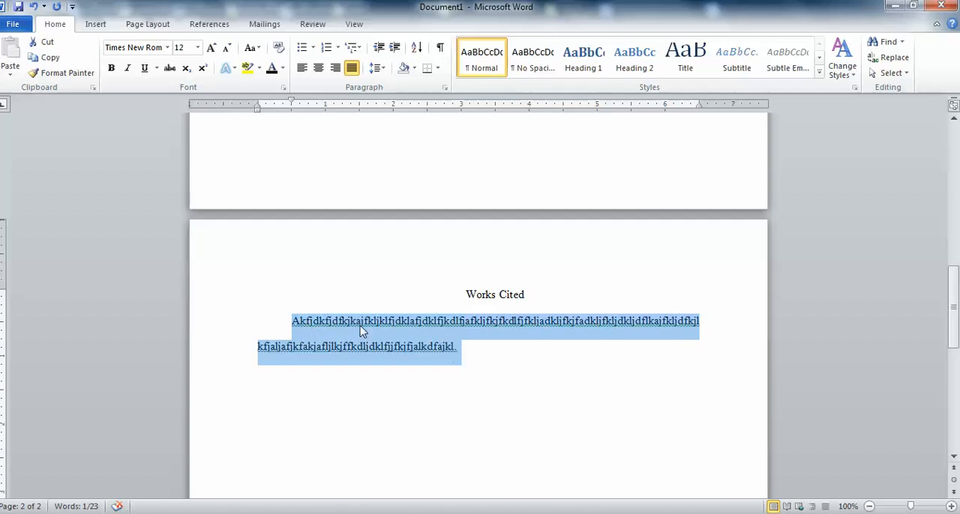
click(445, 90)
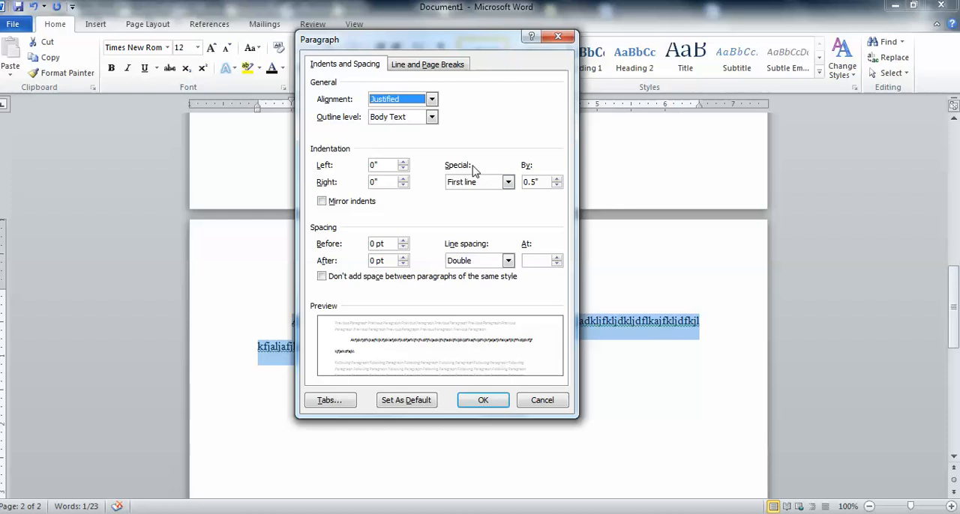
click(508, 182)
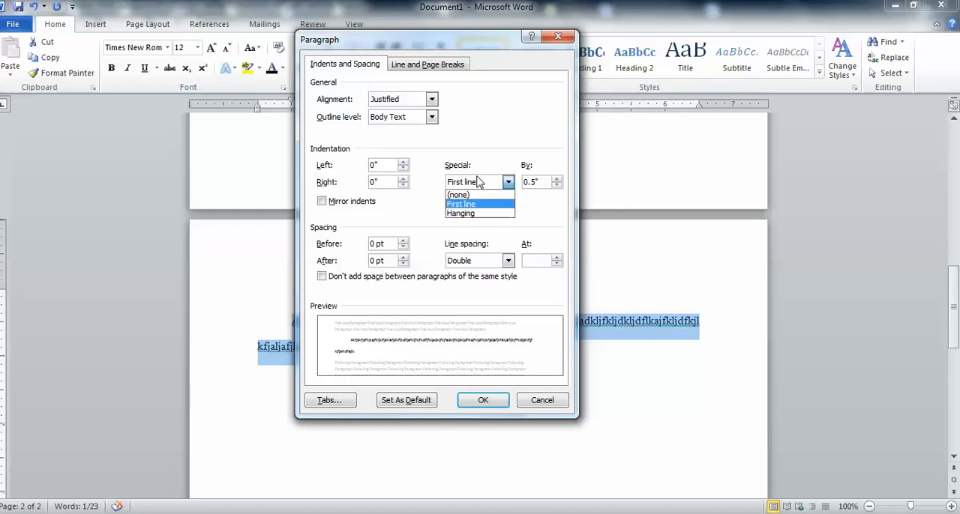
click(476, 214)
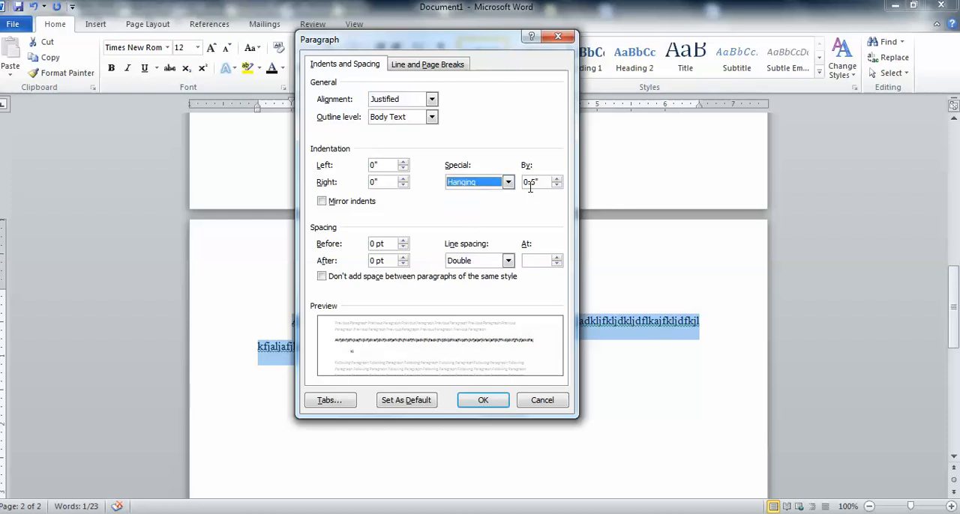
click(483, 401)
Add a second works-cited entry of random-letter placeholder text below the first one.
click(484, 345)
key(Return)
text(akljdfjadkjfklajladkjadklfjdkl)
text(jflkjddfkldjlkfdjlkdjlakjdlkdjlkfjlkdj)
text(fxadlkjkljafdkljfkldjakldfjklfcjdlk)
text(jldfkjlkfjdlakjlkjadlkjfkljfdl;k)
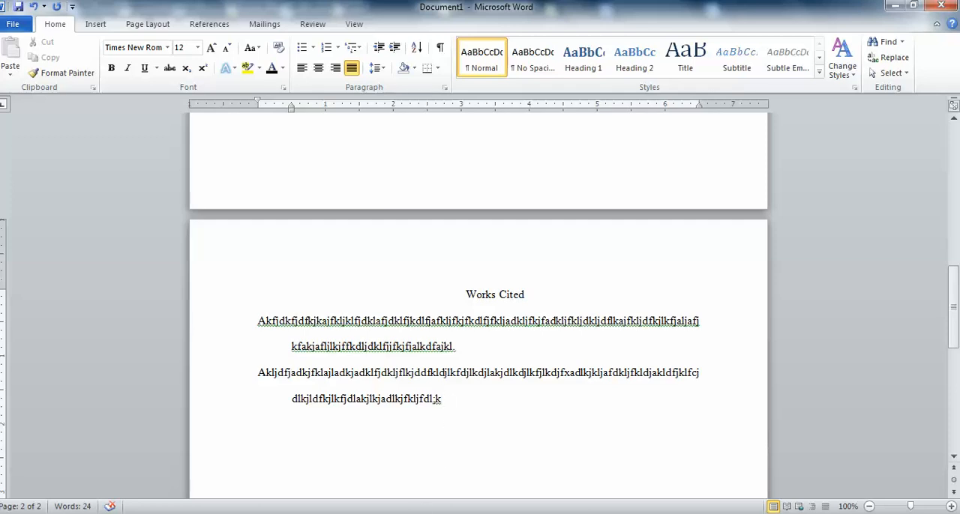
Switch to the MLA sample paper PDF in Firefox and examine its Works Cited page.
click(434, 401)
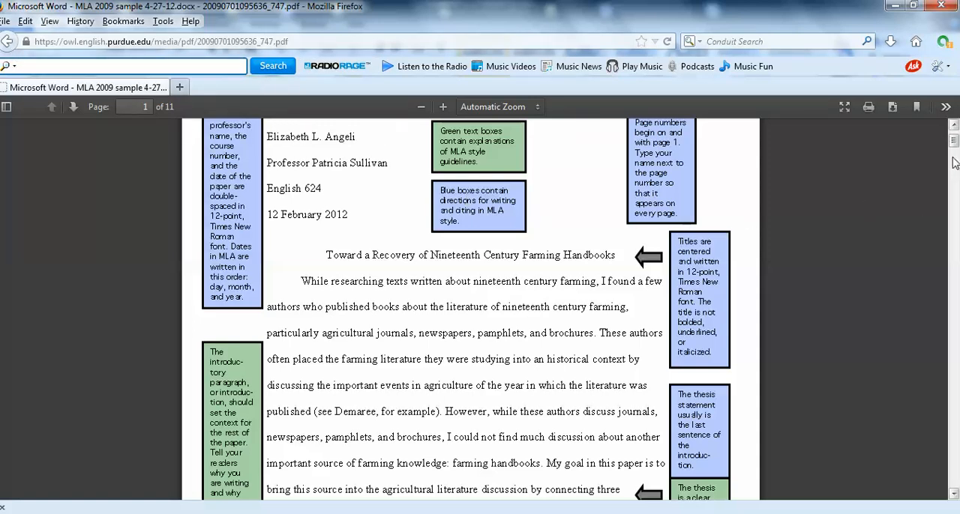
scroll(955, 162, down, 3)
drag(955, 161, 955, 439)
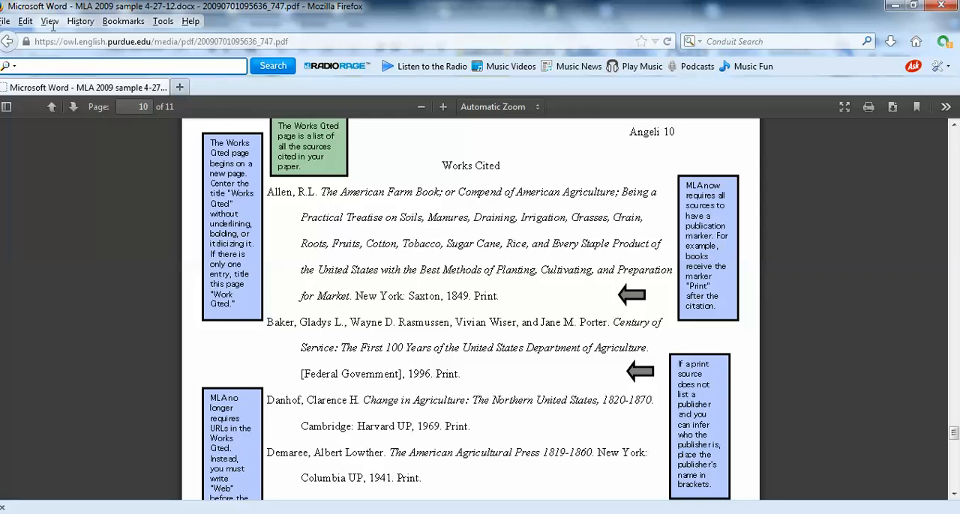
Return from the sample paper PDF through the Purdue OWL pages to the Bing results for Purdue OWL.
click(9, 43)
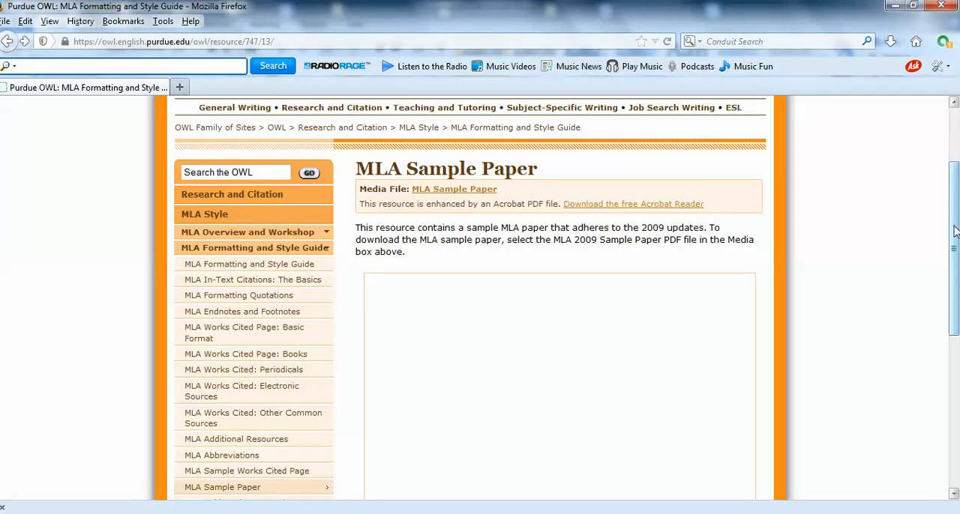
click(9, 43)
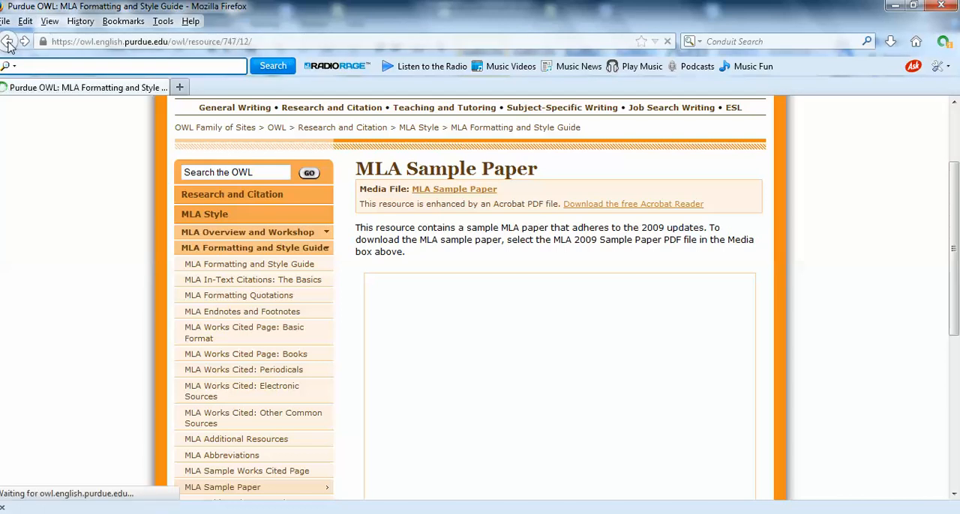
click(9, 43)
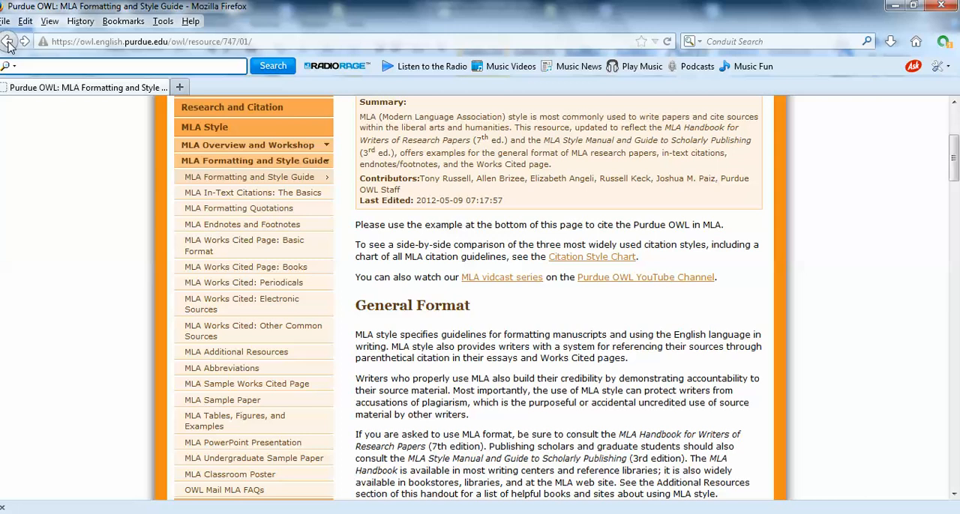
click(9, 42)
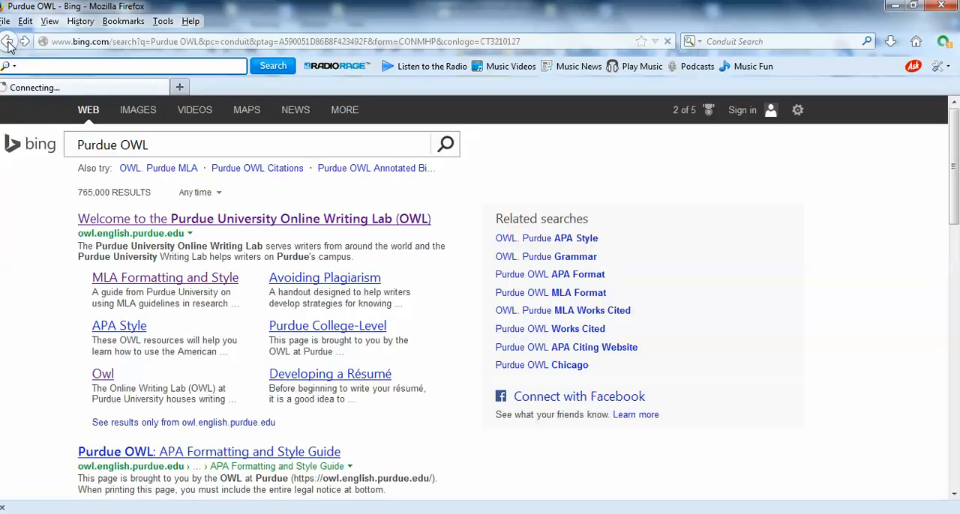
click(9, 43)
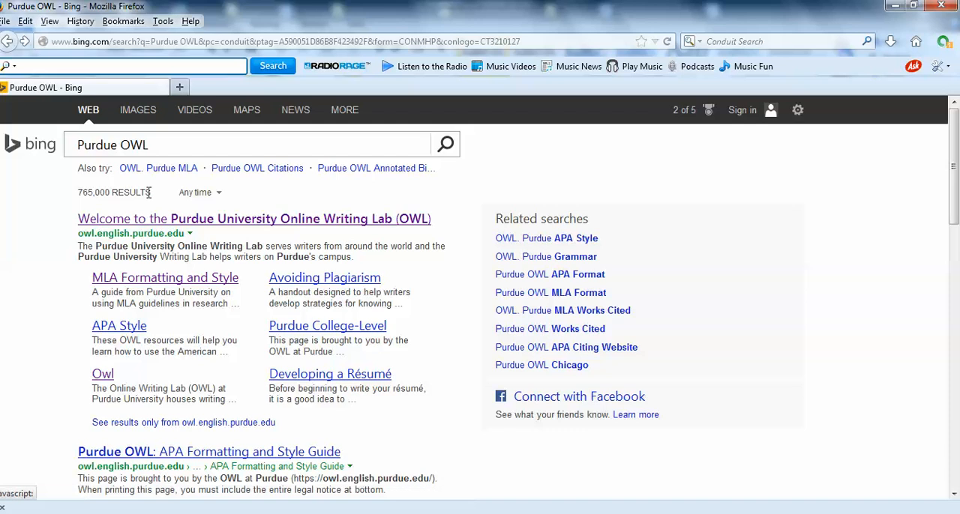
Open MLA Formatting and Style from the search results and go to its MLA Sample Works Cited Page.
click(108, 280)
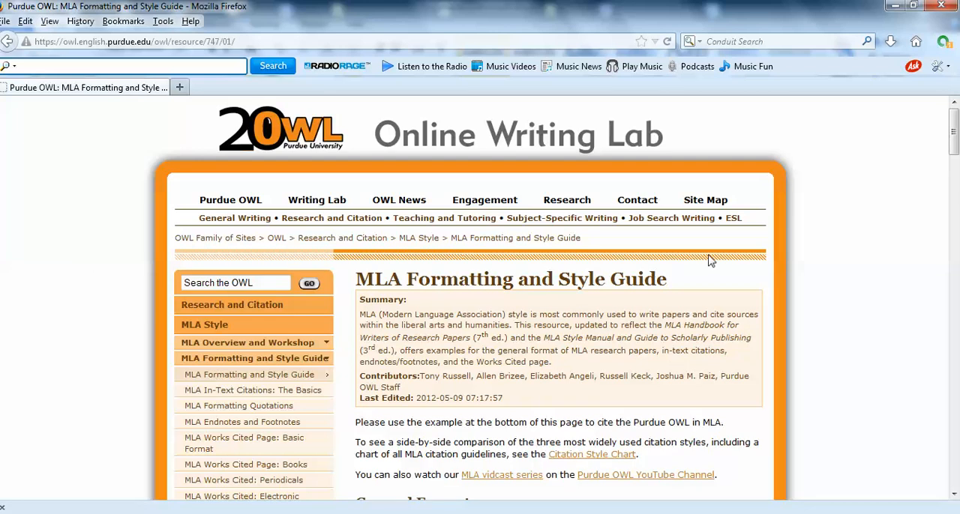
drag(955, 122, 954, 151)
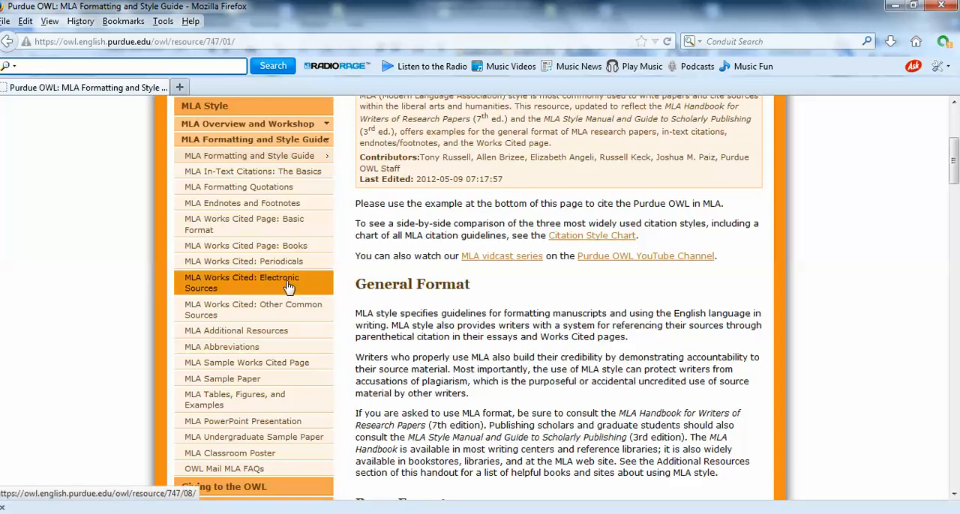
click(284, 368)
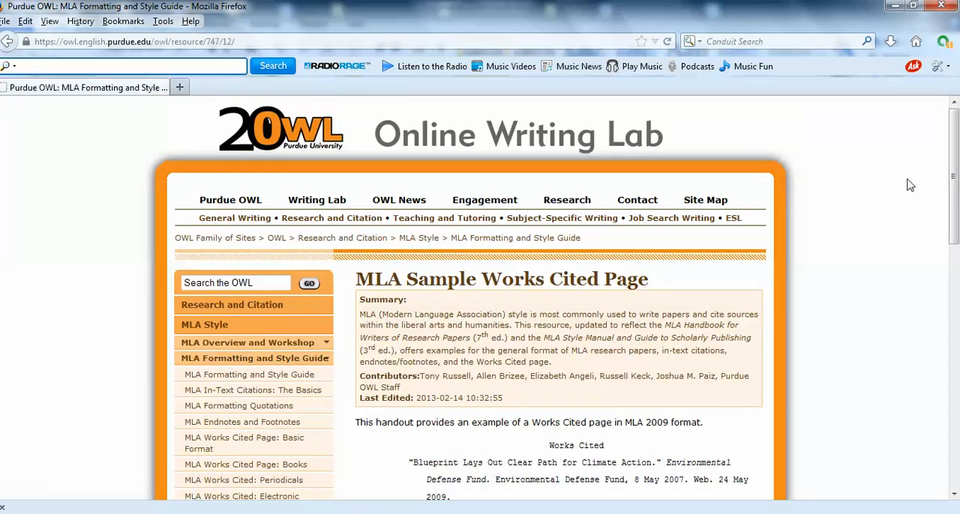
Examine the order and hanging indents of the entries on the sample works-cited page.
drag(954, 186, 956, 299)
scroll(643, 188, up, 2)
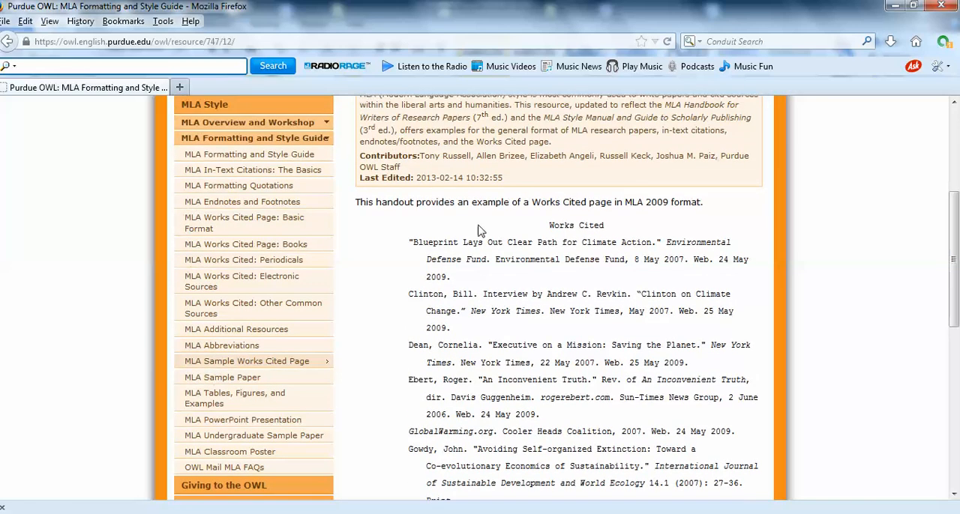
drag(956, 292, 957, 407)
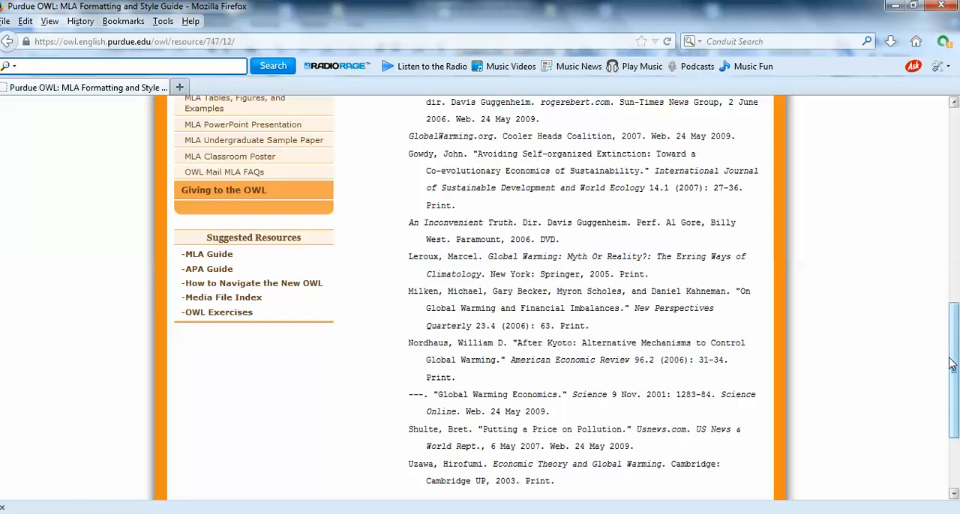
drag(951, 365, 953, 236)
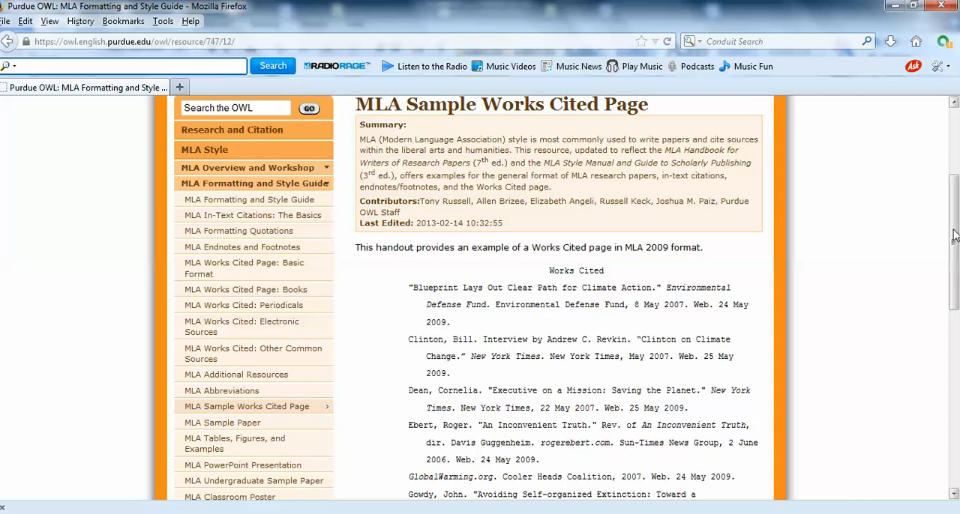
drag(953, 236, 953, 214)
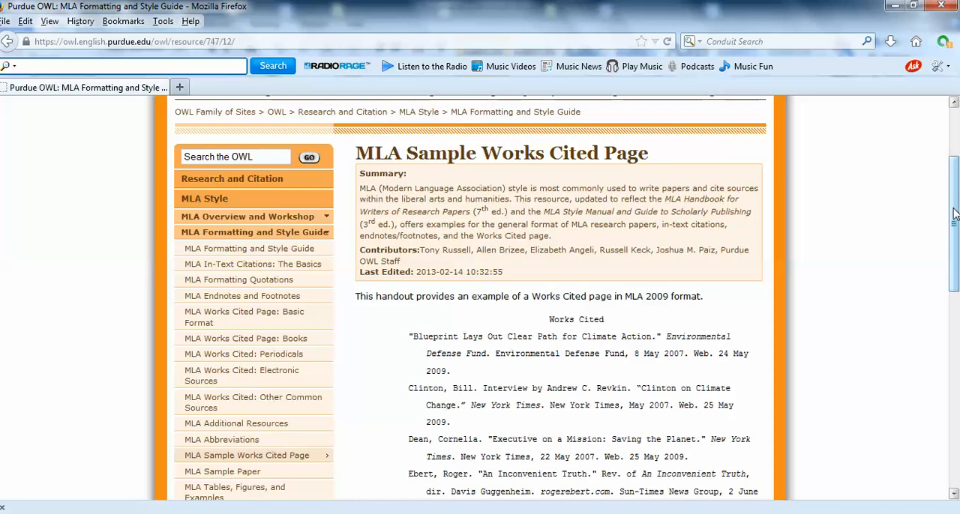
Switch back to the essay in Word and view the heading block on its first page.
click(258, 512)
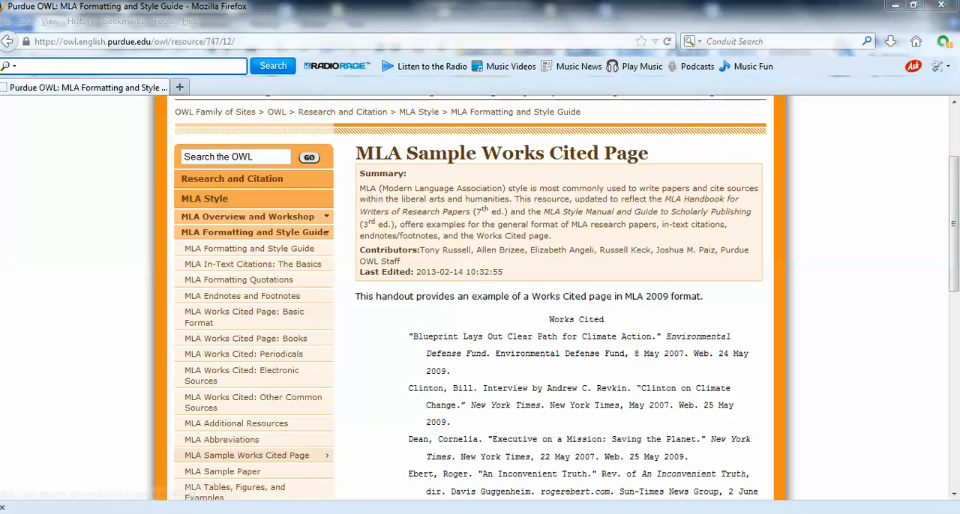
drag(954, 308, 955, 154)
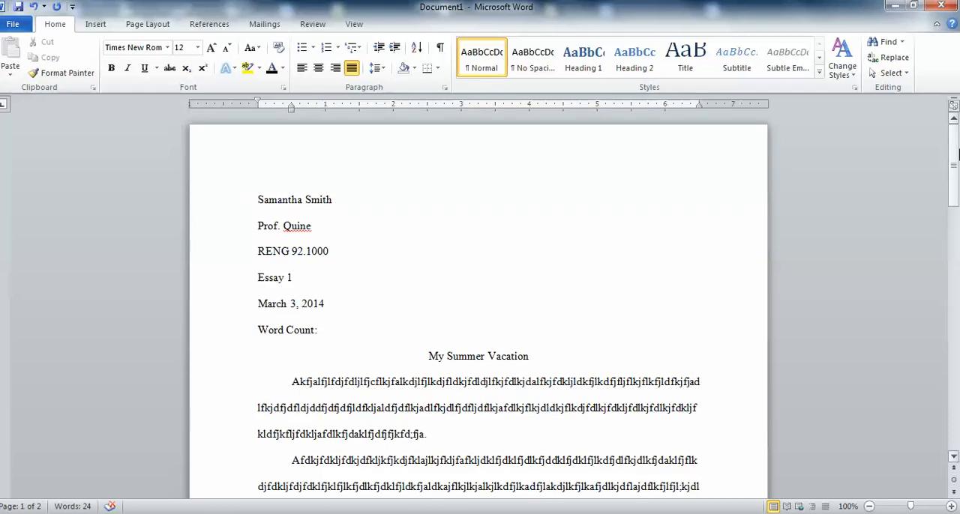